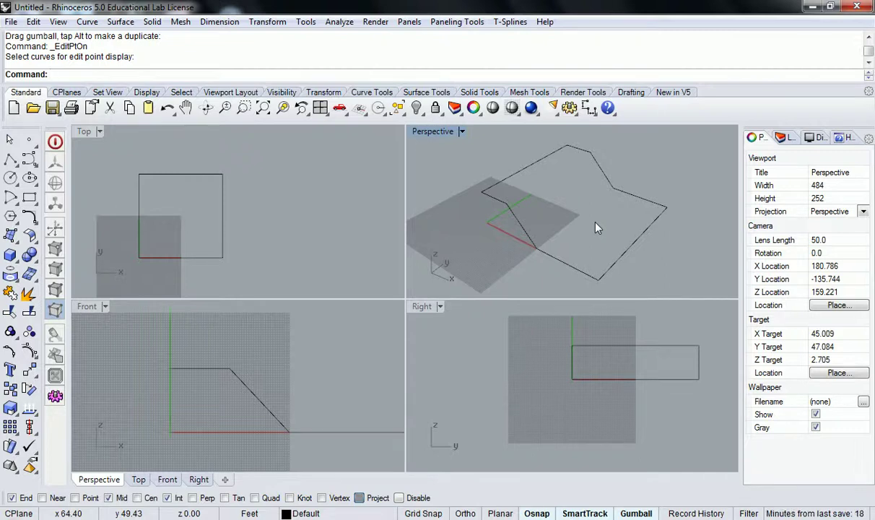
{"action": "right_click_drag", "start_coordinate": [188, 188], "coordinate": [211, 161]}
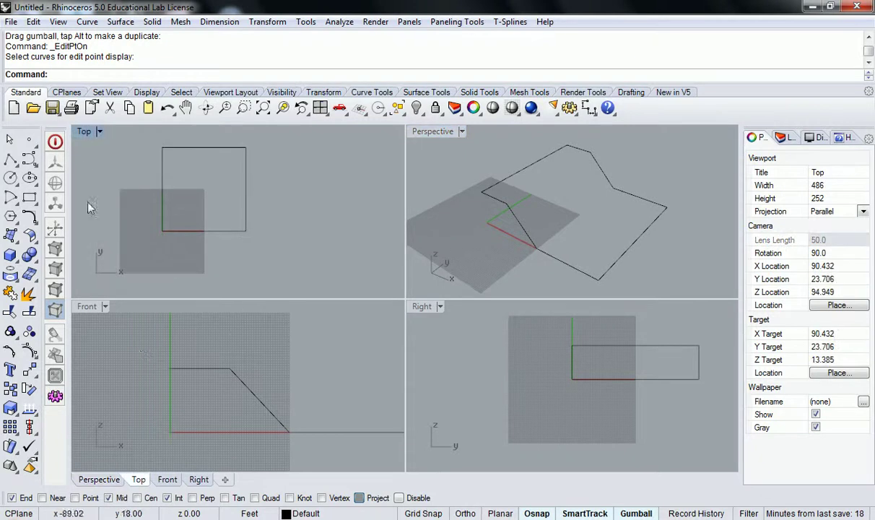
{"action": "left_click", "coordinate": [10, 234]}
{"action": "left_click", "coordinate": [161, 148]}
{"action": "left_click", "coordinate": [245, 231]}
{"action": "key", "text": "Escape"}
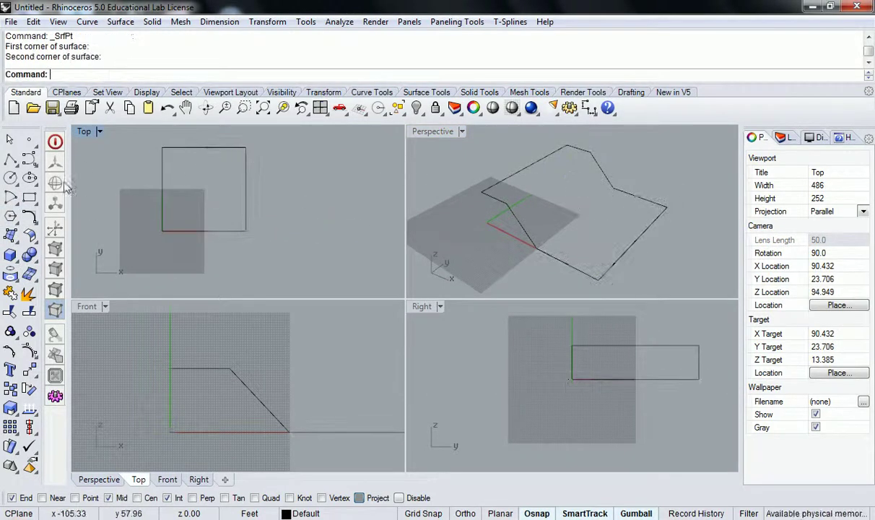
Create a four-corner surface over the square outline in the top view, from 0,0 to 100,100.
{"action": "right_click", "coordinate": [689, 181]}
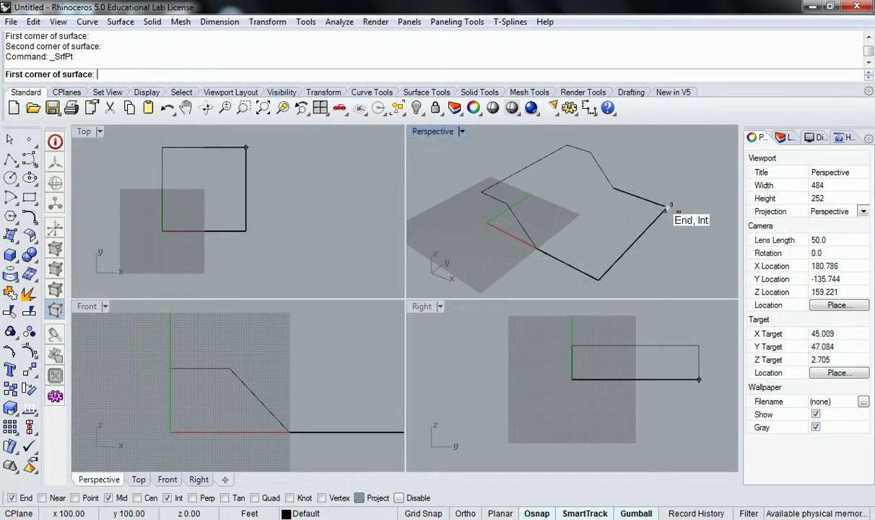
{"action": "type", "text": "0,0"}
{"action": "key", "text": "Return"}
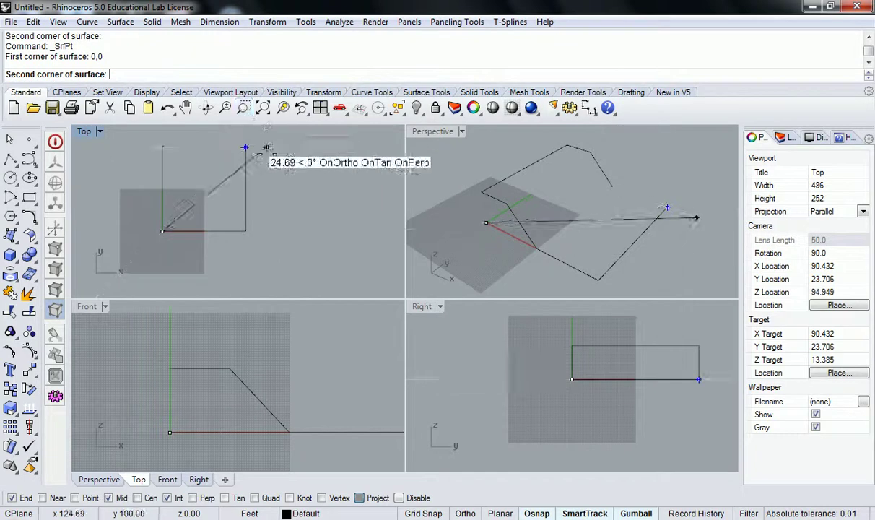
{"action": "left_click", "coordinate": [246, 231]}
{"action": "left_click", "coordinate": [246, 147]}
{"action": "left_click", "coordinate": [162, 147]}
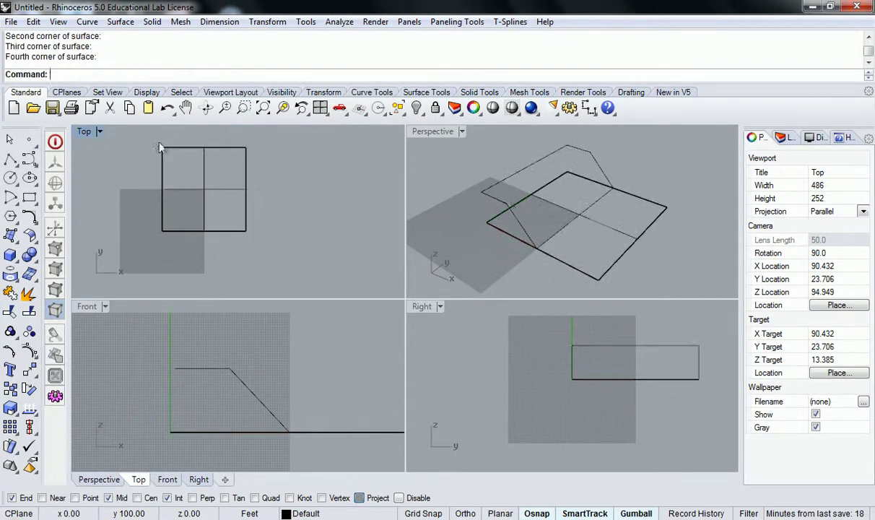
Draw a straight line across the surface from its back edge to its front edge at x = 25.
{"action": "right_click_drag", "start_coordinate": [325, 224], "coordinate": [331, 228]}
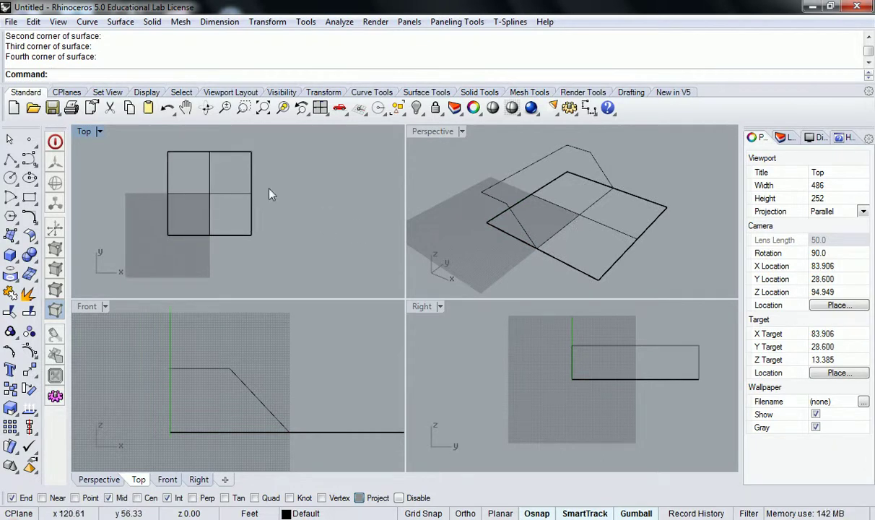
{"action": "key", "text": "Return"}
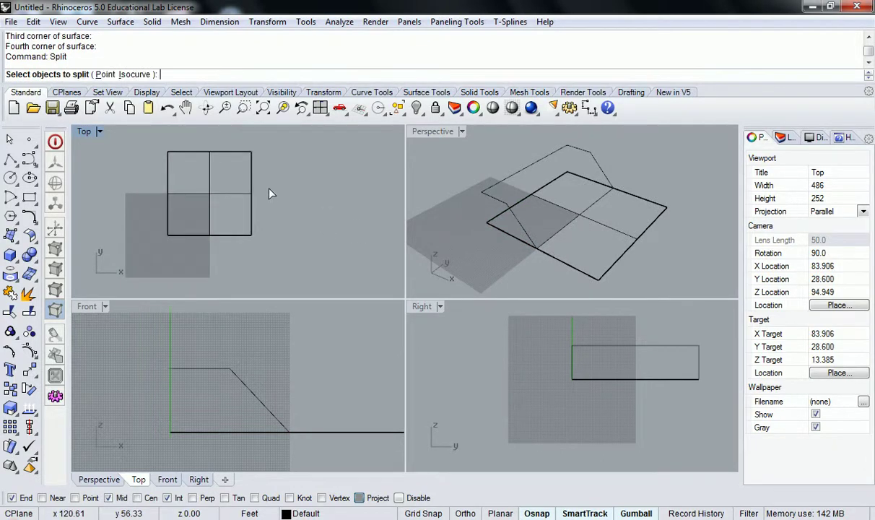
{"action": "key", "text": "Escape"}
{"action": "type", "text": "L"}
{"action": "key", "text": "Return"}
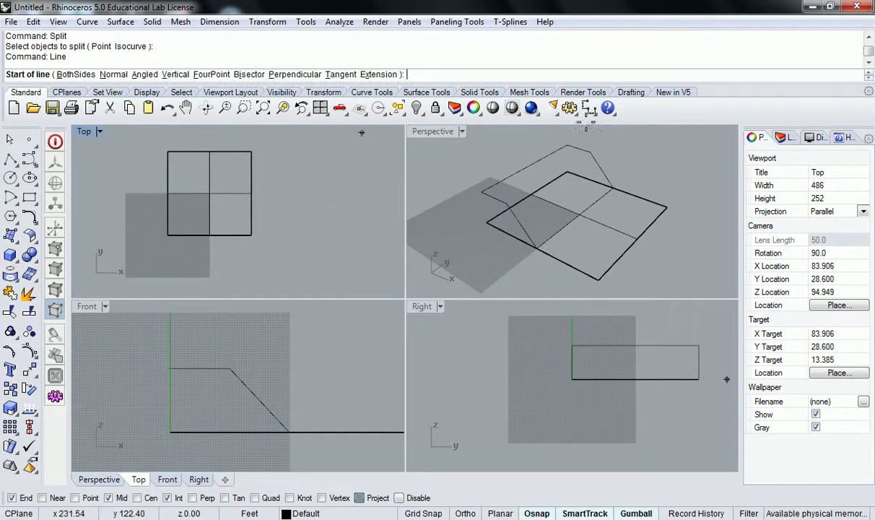
{"action": "left_click", "coordinate": [590, 141]}
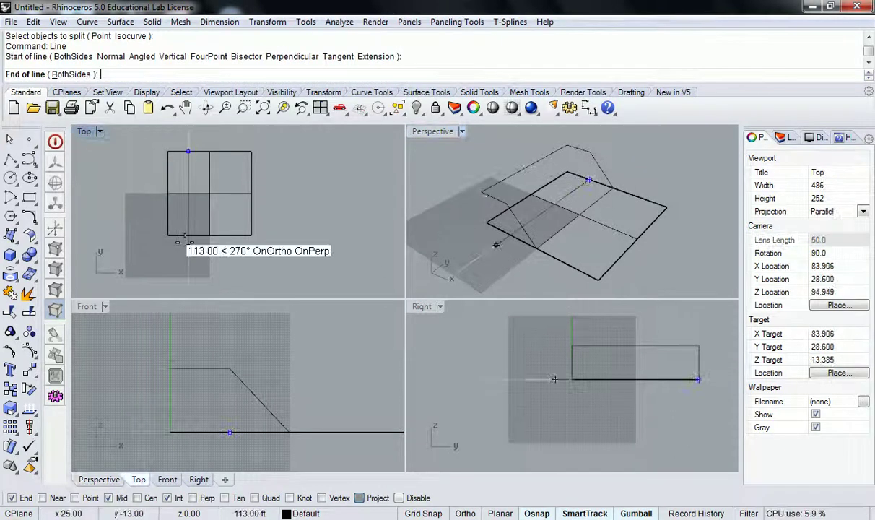
{"action": "left_click", "coordinate": [189, 235]}
Draw a second line from back to front along the middle of the square, between the outline's fold corners.
{"action": "key", "text": "Return"}
{"action": "left_click", "coordinate": [209, 152]}
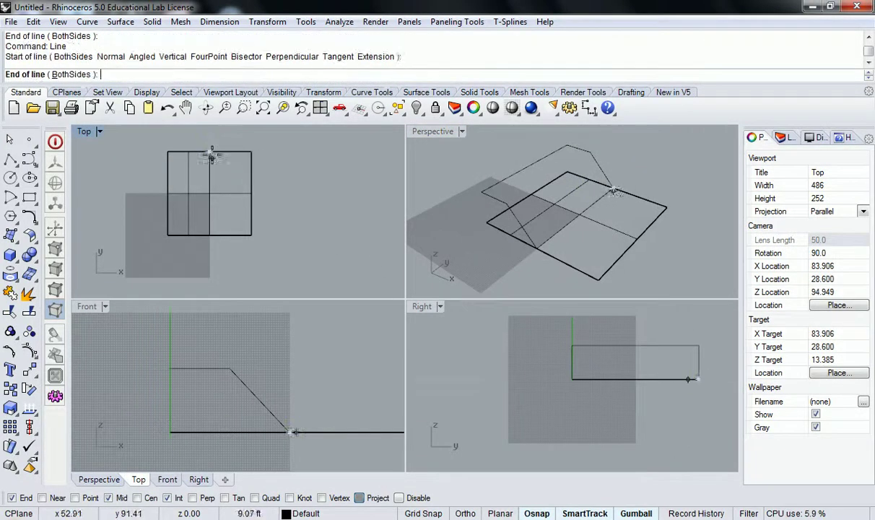
{"action": "left_click", "coordinate": [210, 235]}
{"action": "key", "text": "Return"}
{"action": "key", "text": "Escape"}
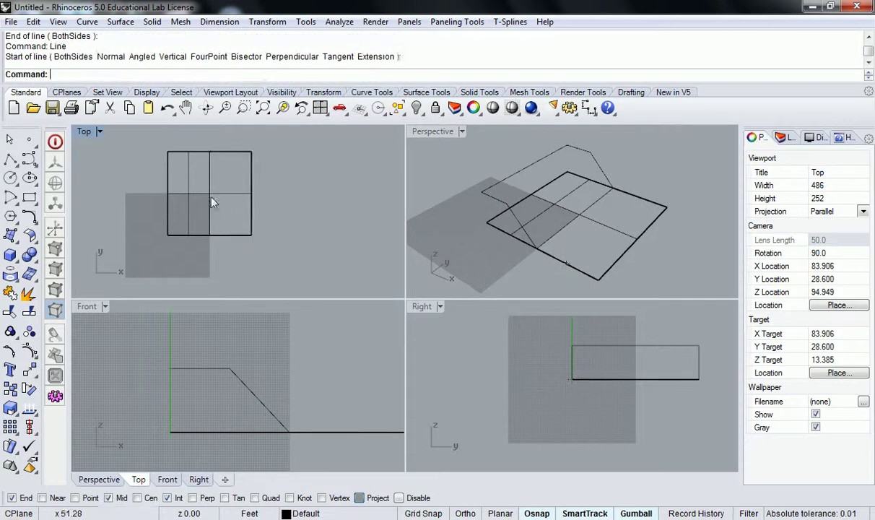
Split the square surface into three pieces, using the two drawn lines as cutting objects.
{"action": "right_click_drag", "start_coordinate": [211, 195], "coordinate": [214, 212]}
{"action": "type", "text": "Split"}
{"action": "key", "text": "Return"}
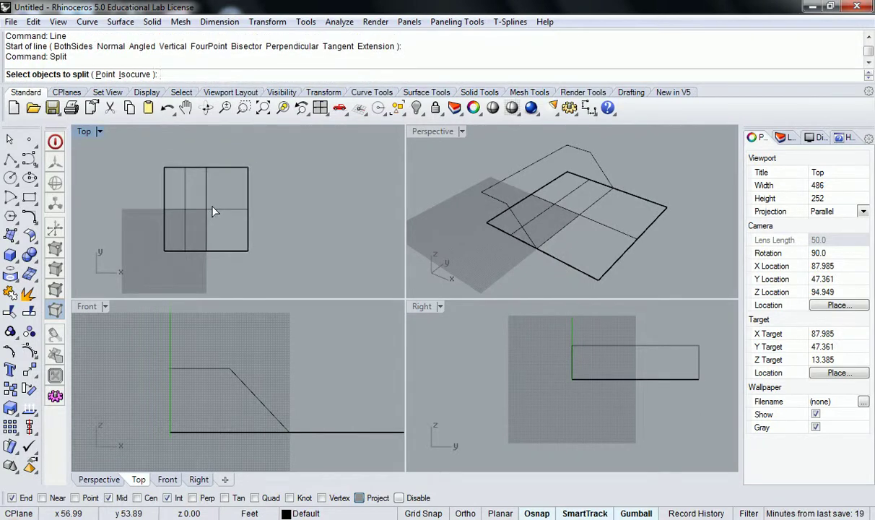
{"action": "left_click", "coordinate": [236, 209]}
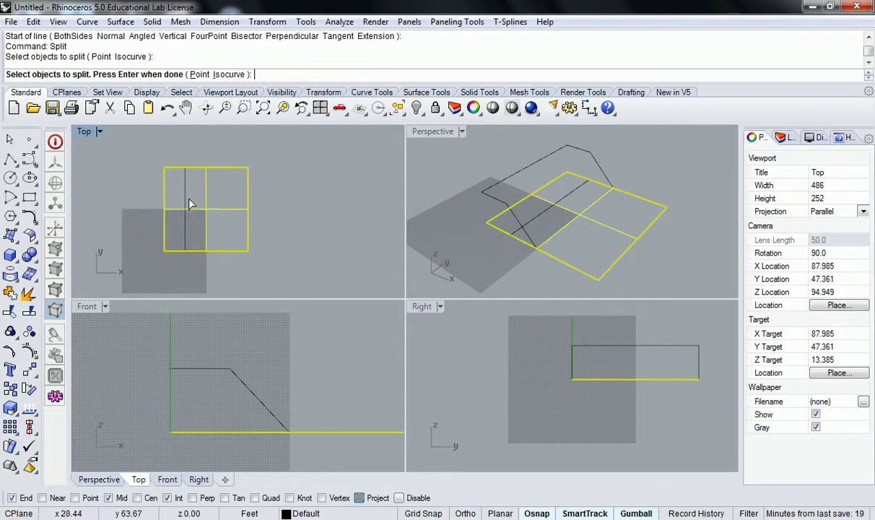
{"action": "key", "text": "Return"}
{"action": "left_click", "coordinate": [186, 197]}
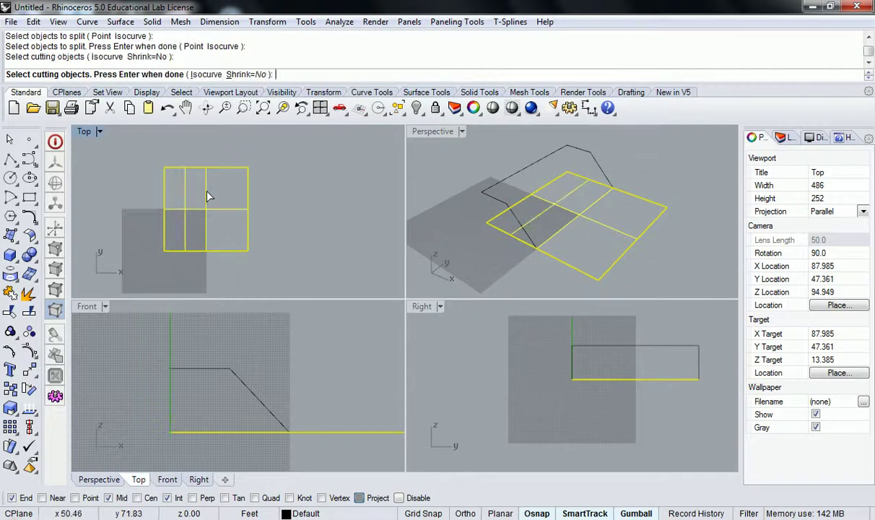
{"action": "left_click", "coordinate": [206, 196]}
{"action": "key", "text": "Return"}
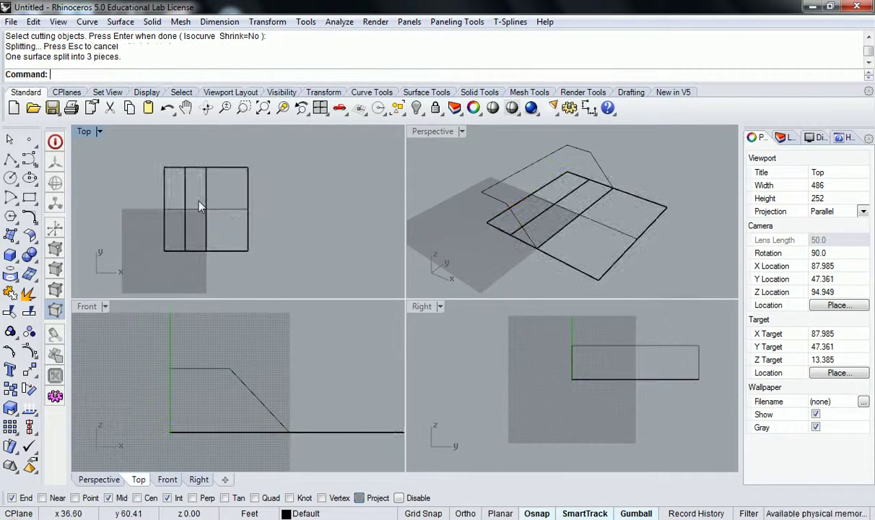
Rotate the two narrow strips in 3D about the middle fold line so they follow the outline's slope.
{"action": "right_click_drag", "start_coordinate": [459, 206], "coordinate": [551, 179]}
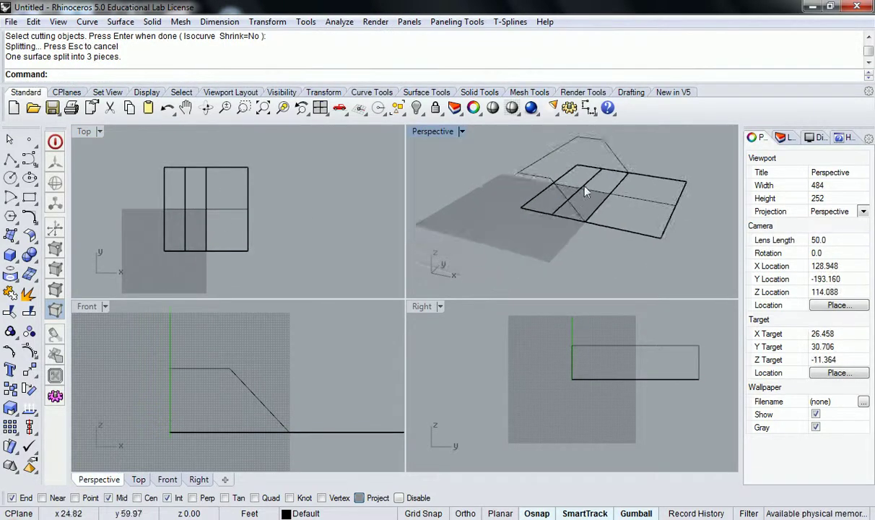
{"action": "left_click", "coordinate": [592, 196]}
{"action": "left_click", "coordinate": [543, 181], "text": "shift"}
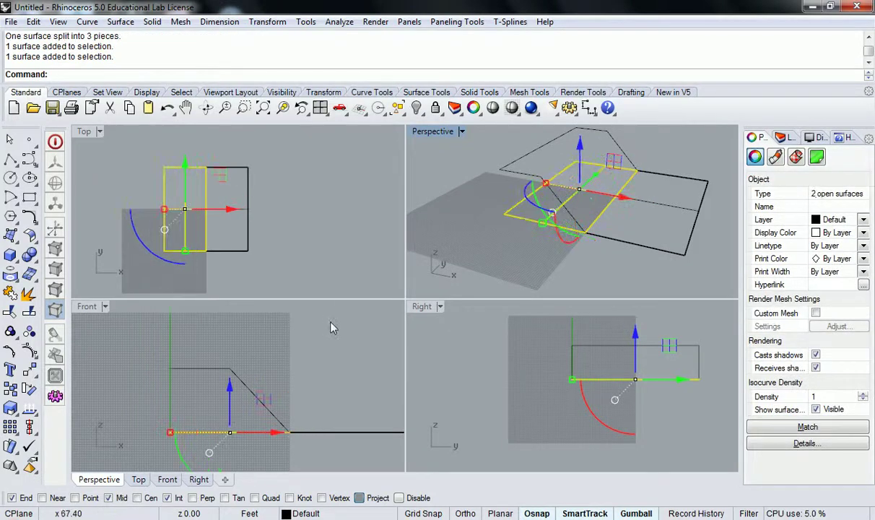
{"action": "type", "text": "Rotat"}
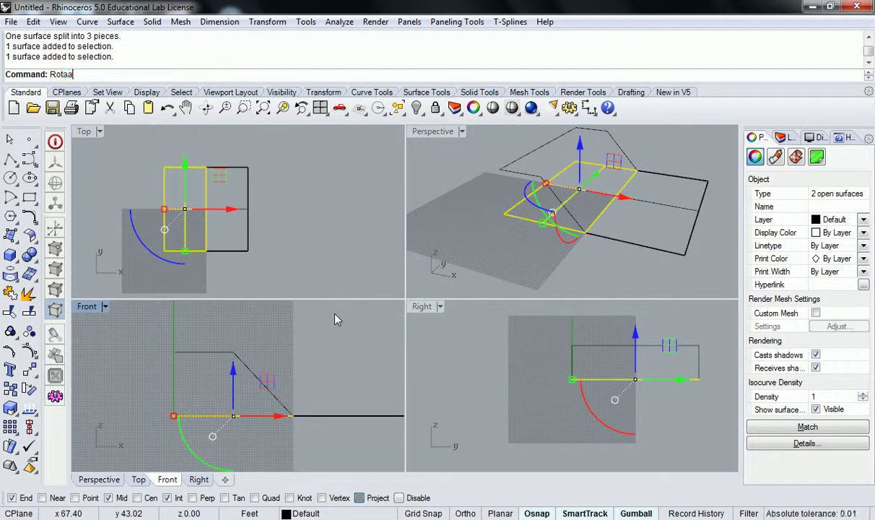
{"action": "key", "text": "Return"}
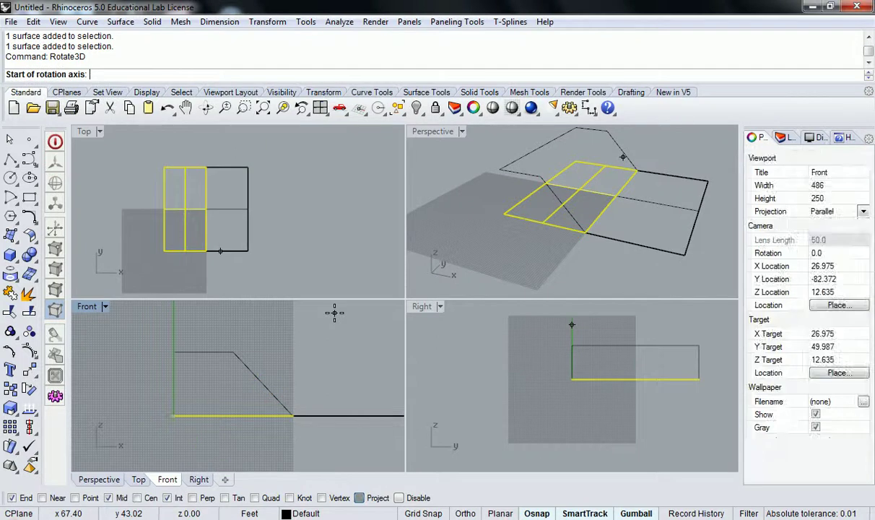
{"action": "left_click", "coordinate": [586, 231]}
{"action": "left_click", "coordinate": [637, 170]}
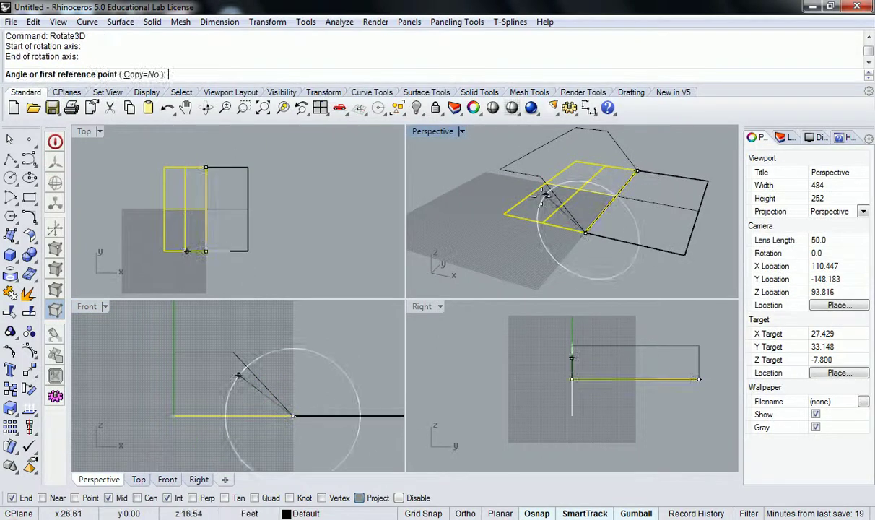
{"action": "left_click", "coordinate": [505, 213]}
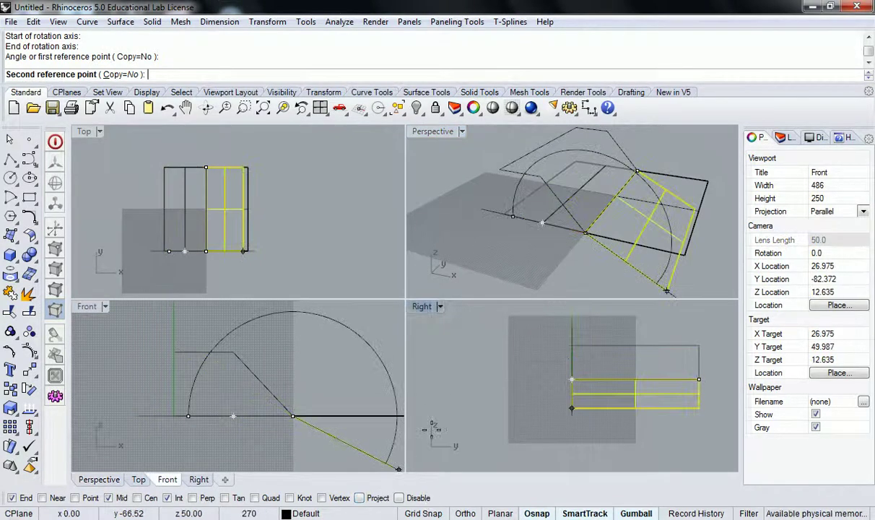
{"action": "left_click", "coordinate": [506, 180]}
{"action": "right_click_drag", "start_coordinate": [505, 181], "coordinate": [627, 191]}
{"action": "key", "text": "Escape"}
{"action": "left_click", "coordinate": [511, 213]}
{"action": "type", "text": "Rotate"}
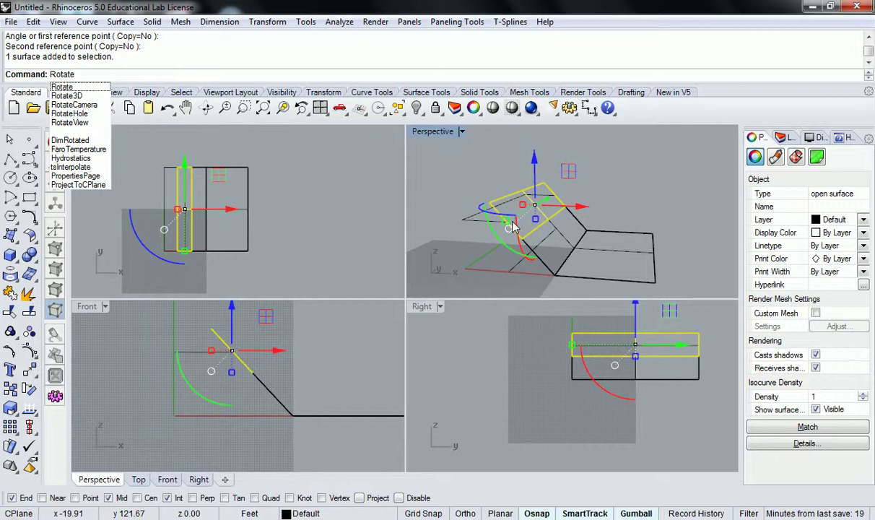
{"action": "type", "text": "3D"}
{"action": "key", "text": "Return"}
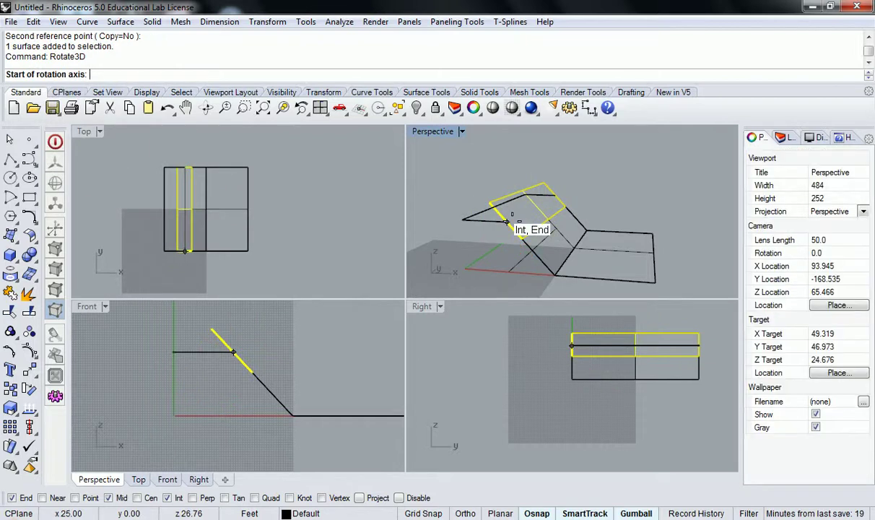
{"action": "left_click", "coordinate": [521, 238]}
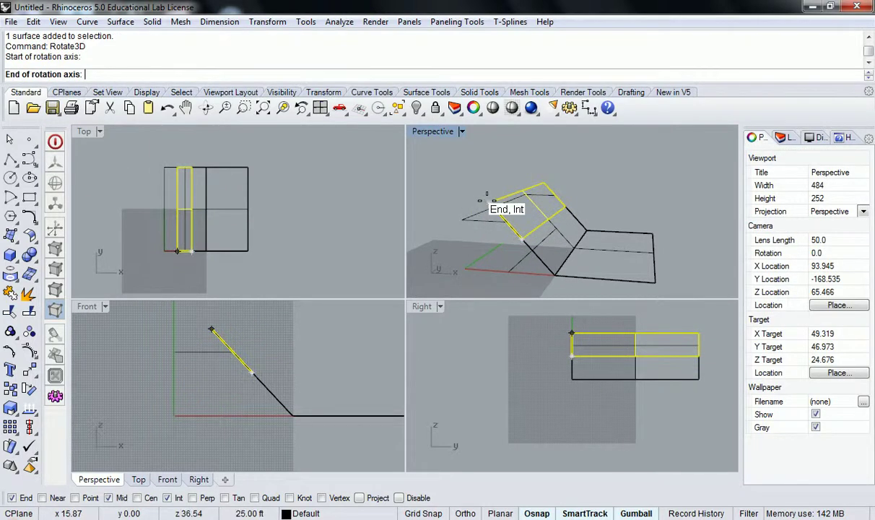
{"action": "left_click", "coordinate": [488, 204]}
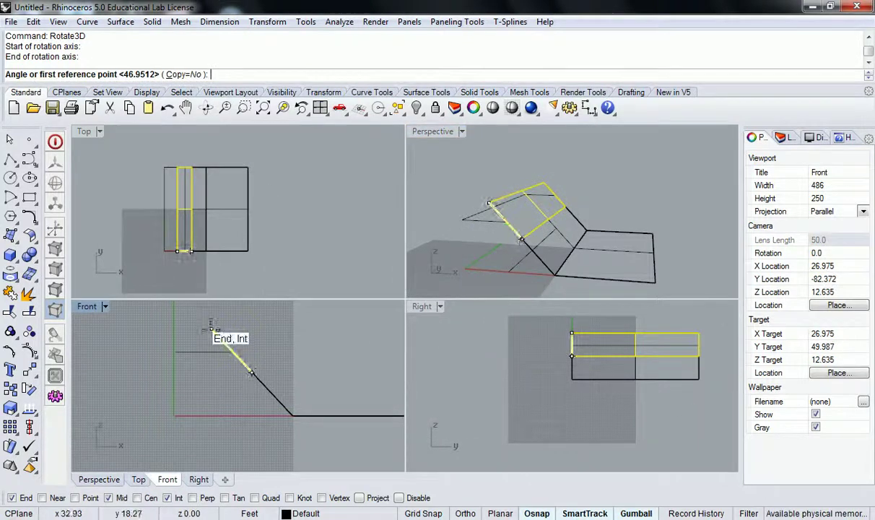
{"action": "key", "text": "Escape"}
Rotate the upper strip about its lower edge in the front view until it lies horizontal.
{"action": "type", "text": "Ro"}
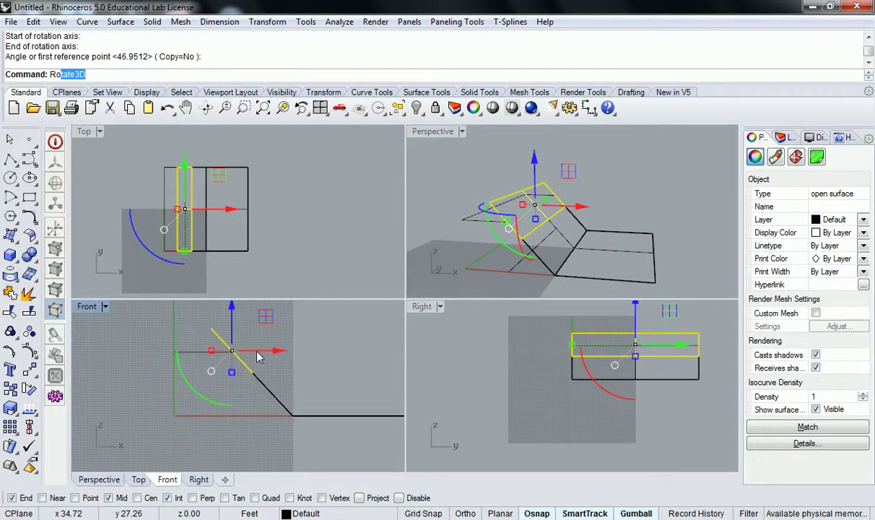
{"action": "type", "text": "tate"}
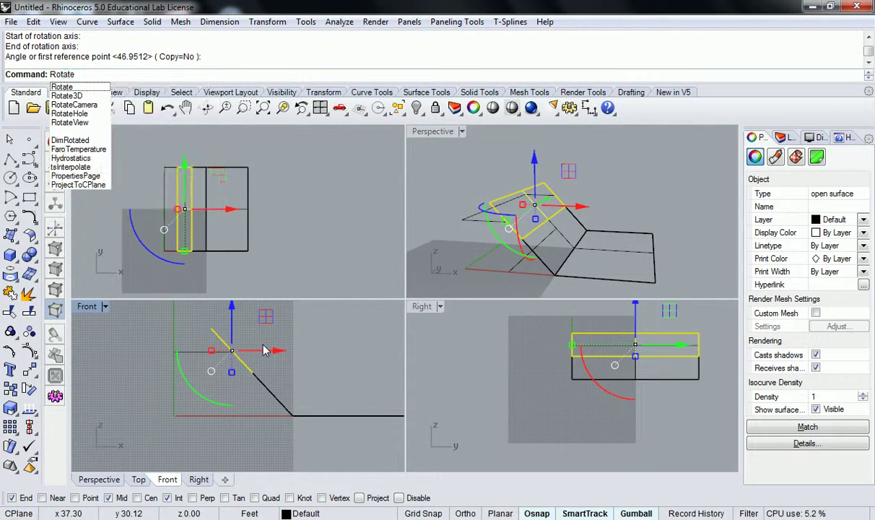
{"action": "key", "text": "Return"}
{"action": "left_click", "coordinate": [252, 371]}
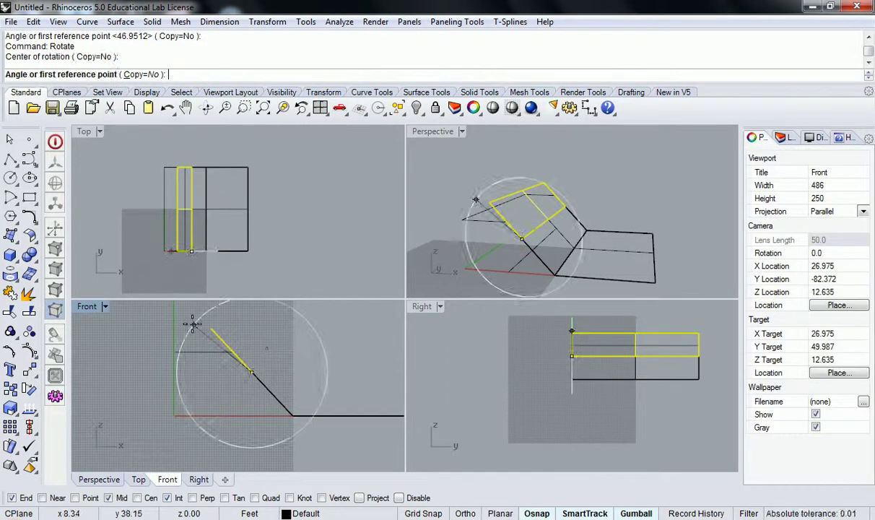
{"action": "left_click", "coordinate": [211, 331]}
{"action": "left_click", "coordinate": [171, 379]}
Delete the horizontal strip and the sloped strip.
{"action": "left_click", "coordinate": [189, 198]}
{"action": "scroll", "coordinate": [180, 191], "scroll_direction": "up", "scroll_amount": 3}
{"action": "left_click", "coordinate": [144, 175]}
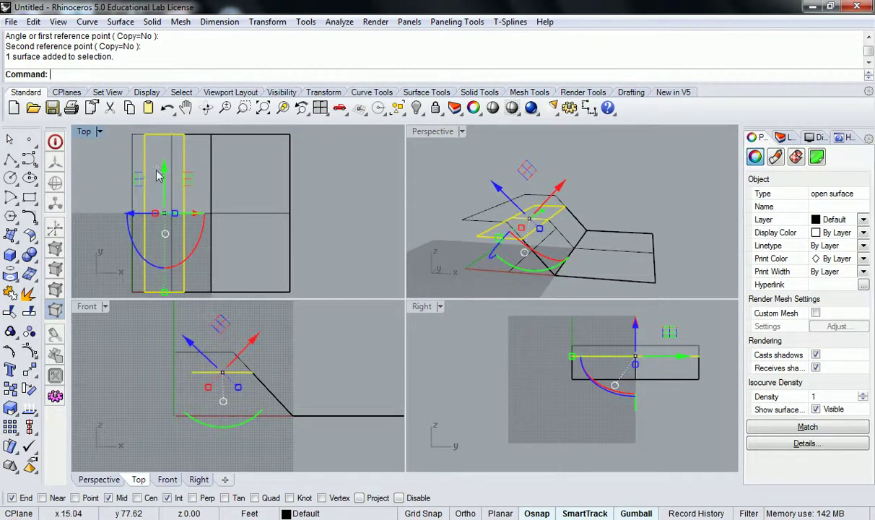
{"action": "key", "text": "Delete"}
{"action": "left_click", "coordinate": [191, 189]}
{"action": "key", "text": "Delete"}
Delete the remaining flat surface piece and the ground-level line at x = 25.
{"action": "right_click_drag", "start_coordinate": [625, 203], "coordinate": [590, 226]}
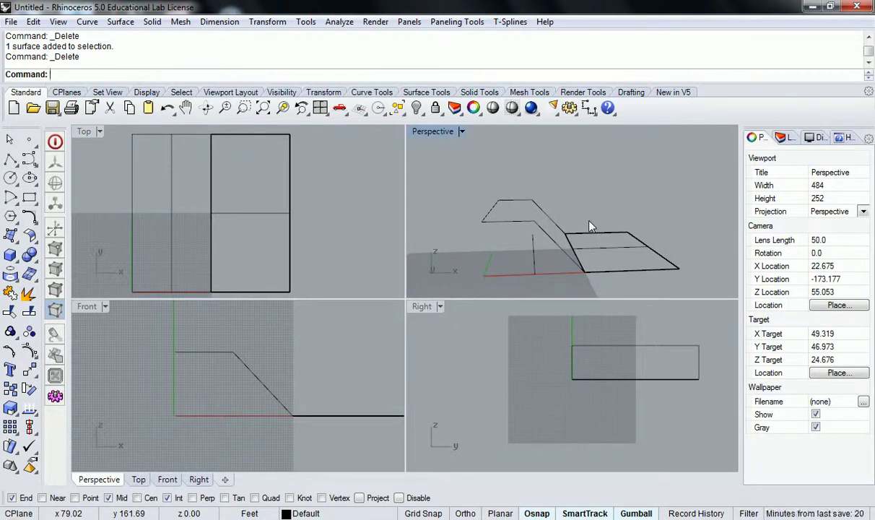
{"action": "right_click_drag", "start_coordinate": [591, 226], "coordinate": [592, 274]}
{"action": "left_click", "coordinate": [611, 250]}
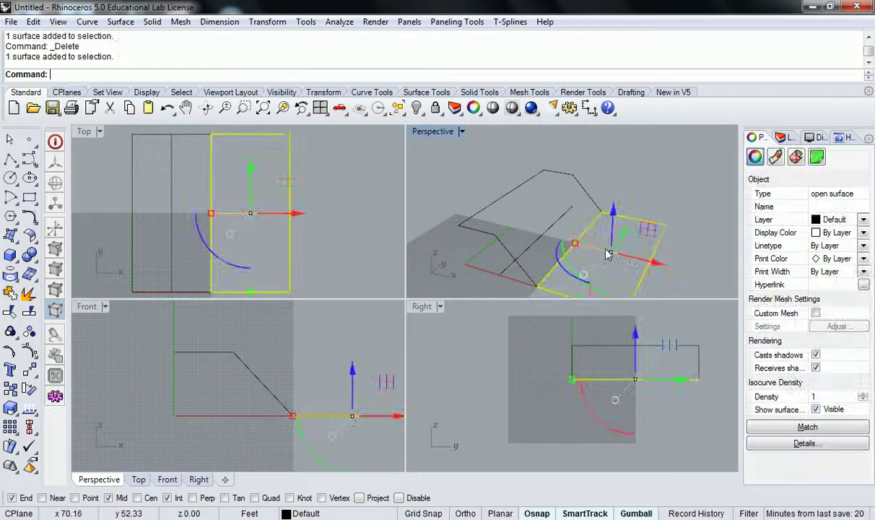
{"action": "key", "text": "Delete"}
{"action": "right_click_drag", "start_coordinate": [643, 228], "coordinate": [559, 204]}
{"action": "left_click", "coordinate": [544, 196]}
{"action": "key", "text": "Delete"}
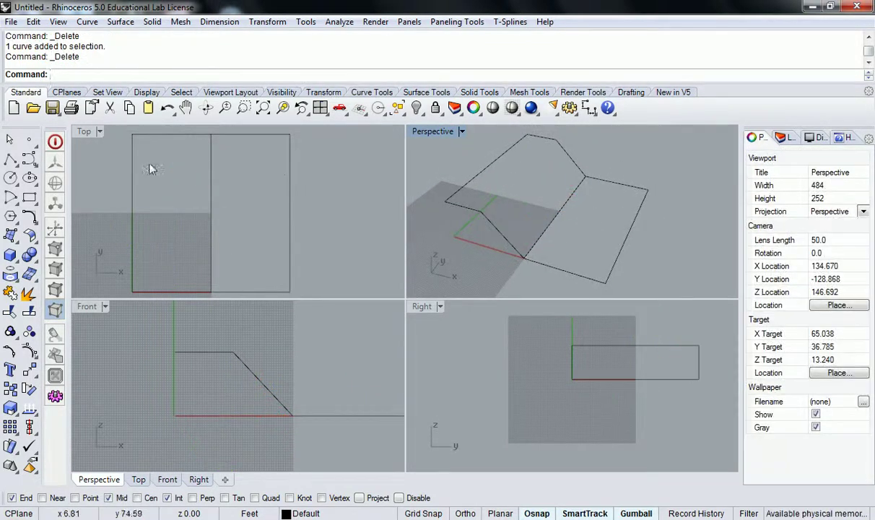
Create a four-corner surface over the ground-level flat section of the outline, snapping to its end points.
{"action": "left_click", "coordinate": [10, 236]}
{"action": "left_click", "coordinate": [586, 177]}
{"action": "left_click", "coordinate": [648, 189]}
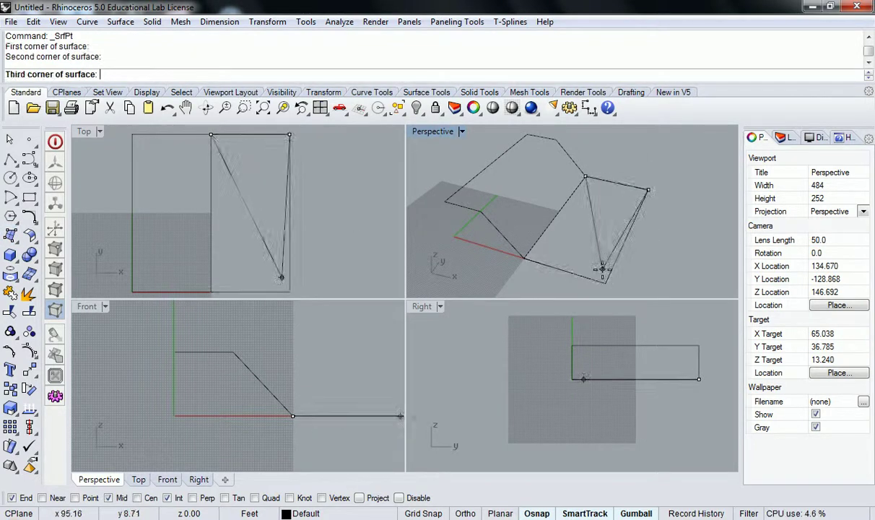
{"action": "left_click", "coordinate": [607, 280]}
{"action": "left_click", "coordinate": [523, 257]}
Create a four-corner surface over the sloped section of the outline, snapping to its end points.
{"action": "right_click", "coordinate": [516, 230]}
{"action": "left_click", "coordinate": [556, 139]}
{"action": "left_click", "coordinate": [585, 177]}
{"action": "left_click", "coordinate": [523, 257]}
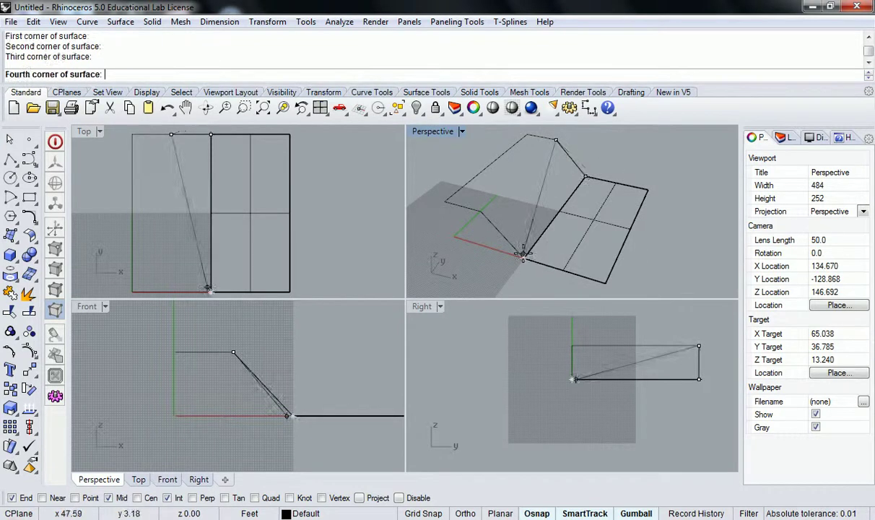
{"action": "left_click", "coordinate": [479, 215]}
Create a four-corner surface over the raised flat section of the outline, snapping to its end points.
{"action": "right_click", "coordinate": [533, 150]}
{"action": "left_click", "coordinate": [527, 135]}
{"action": "left_click", "coordinate": [556, 140]}
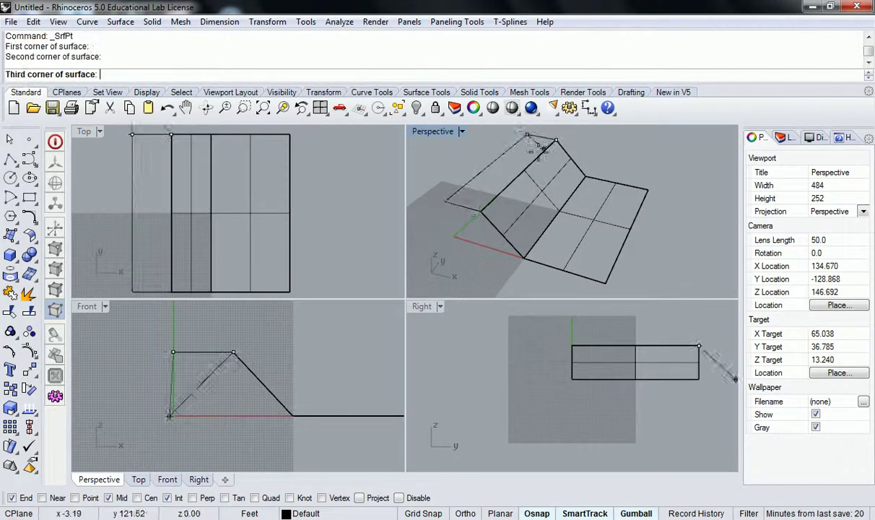
{"action": "left_click", "coordinate": [480, 214]}
{"action": "left_click", "coordinate": [443, 200]}
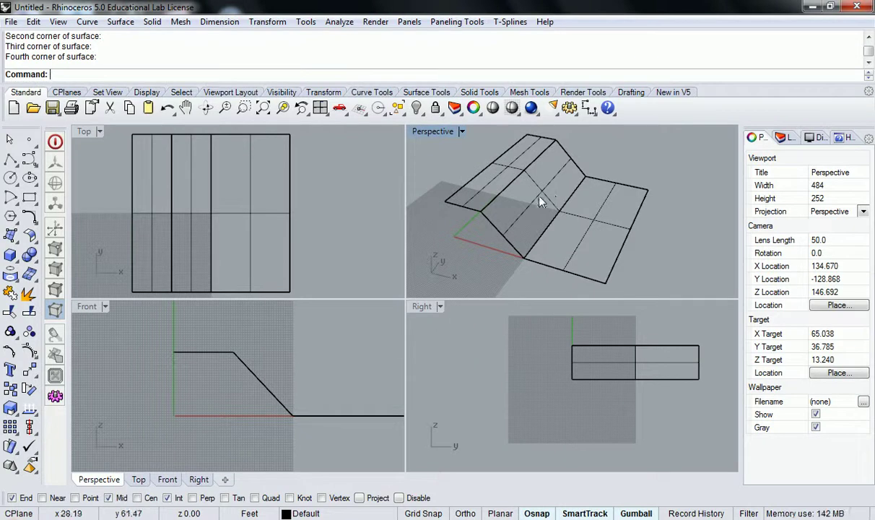
Delete the raised, sloped and ground-level surfaces and the leftover line inside the outline, keeping the outline curves.
{"action": "left_click", "coordinate": [511, 170]}
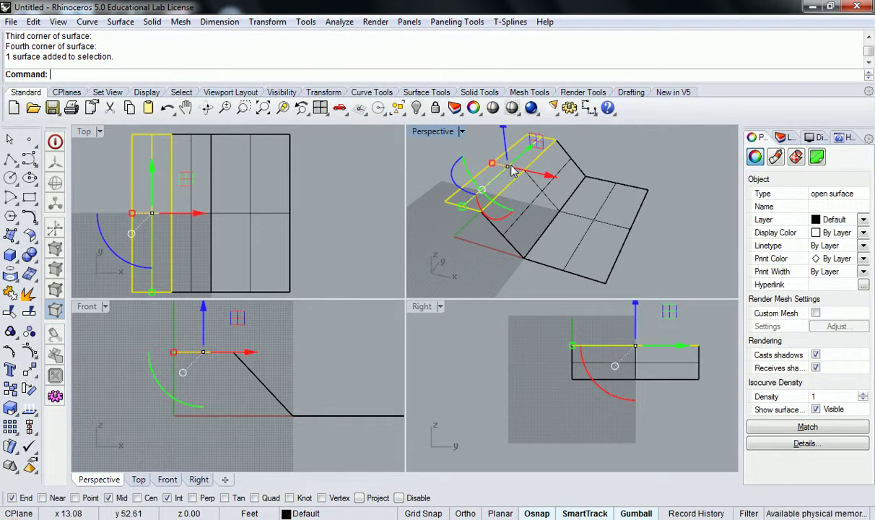
{"action": "key", "text": "Delete"}
{"action": "left_click", "coordinate": [555, 218]}
{"action": "key", "text": "Delete"}
{"action": "key", "text": "Delete"}
{"action": "left_click", "coordinate": [592, 223]}
{"action": "key", "text": "Delete"}
{"action": "right_click_drag", "start_coordinate": [509, 194], "coordinate": [598, 214]}
{"action": "left_click", "coordinate": [557, 210]}
{"action": "key", "text": "Delete"}
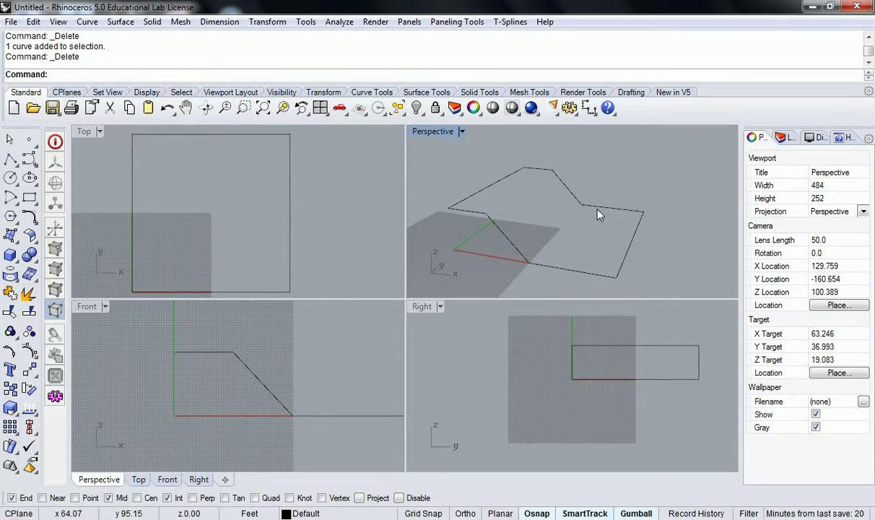
Try to loft a surface between the two sloped edges of the outline with the Loose style.
{"action": "type", "text": "Loft"}
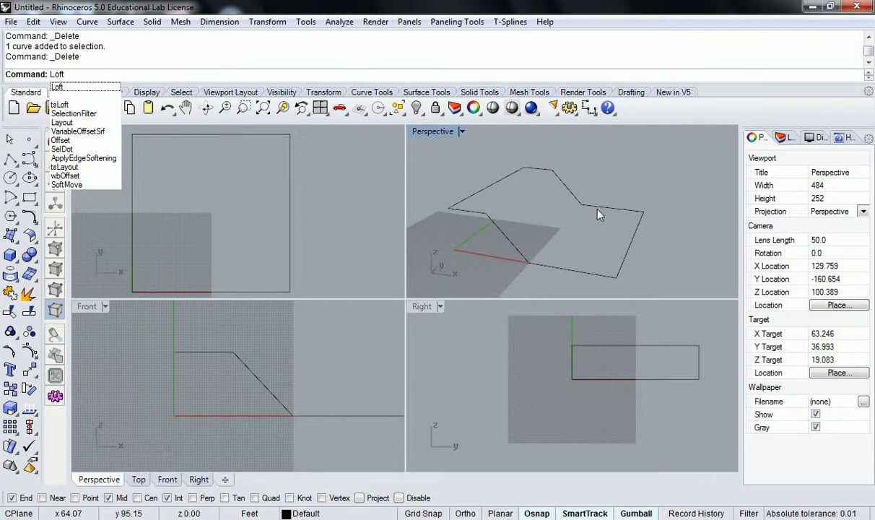
{"action": "key", "text": "Return"}
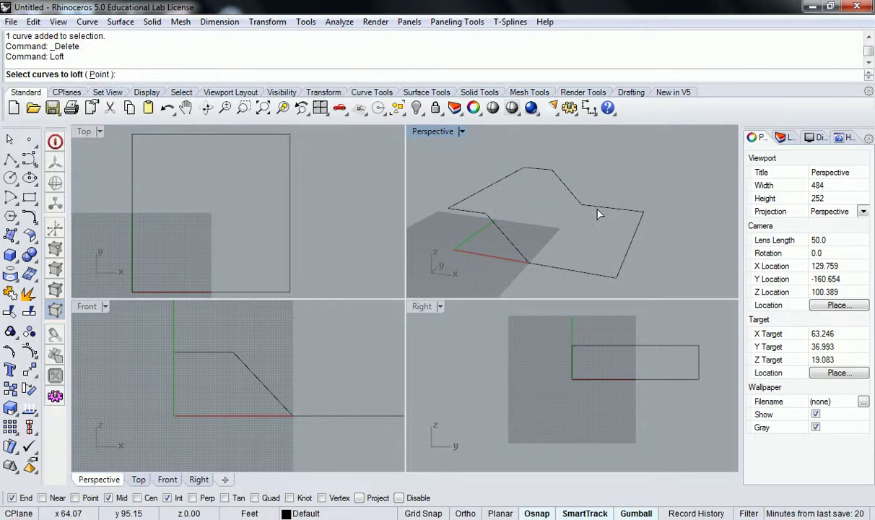
{"action": "right_click_drag", "start_coordinate": [562, 229], "coordinate": [585, 217], "text": "shift"}
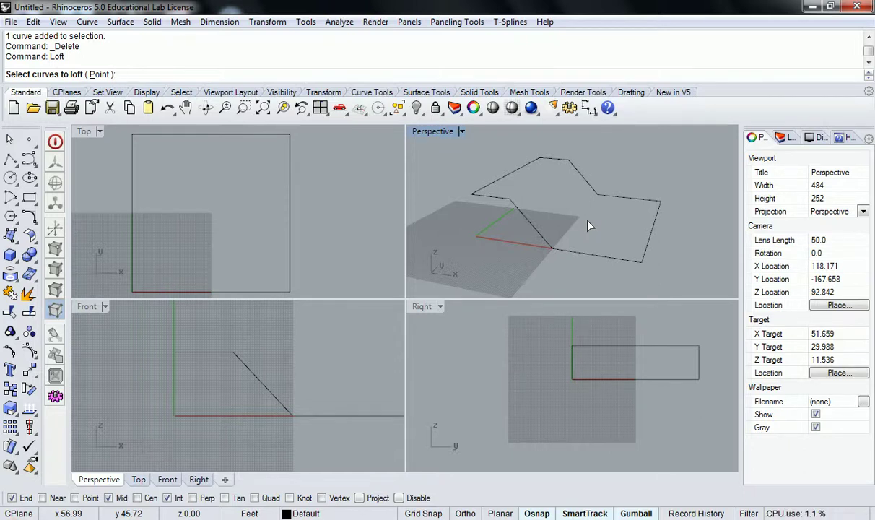
{"action": "left_click", "coordinate": [582, 176]}
{"action": "left_click", "coordinate": [538, 237]}
{"action": "key", "text": "Return"}
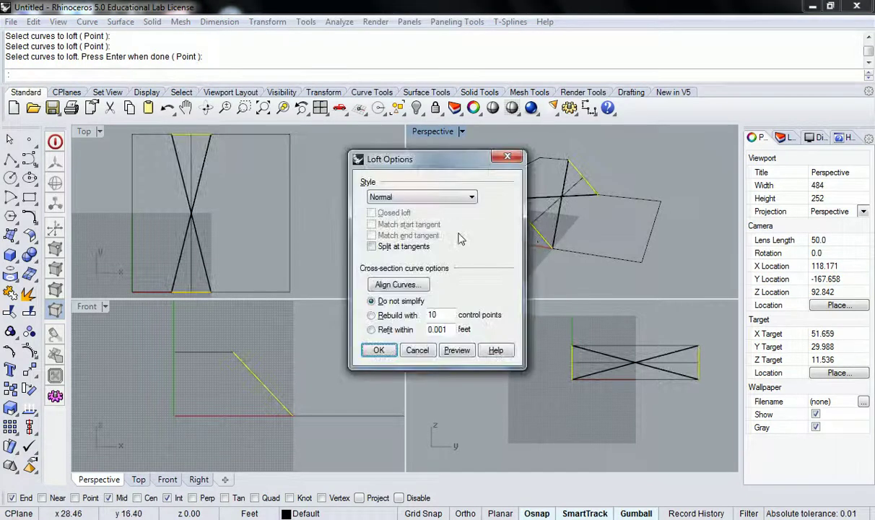
{"action": "left_click", "coordinate": [436, 202]}
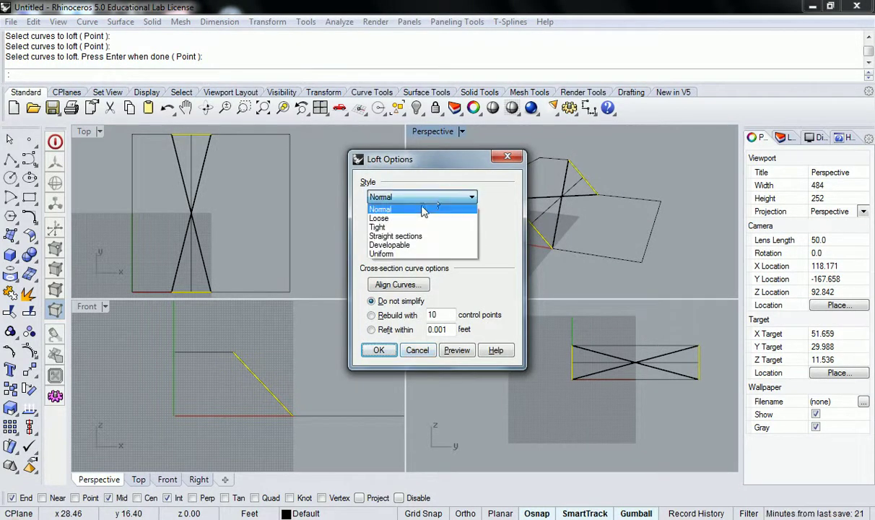
{"action": "left_click", "coordinate": [413, 216]}
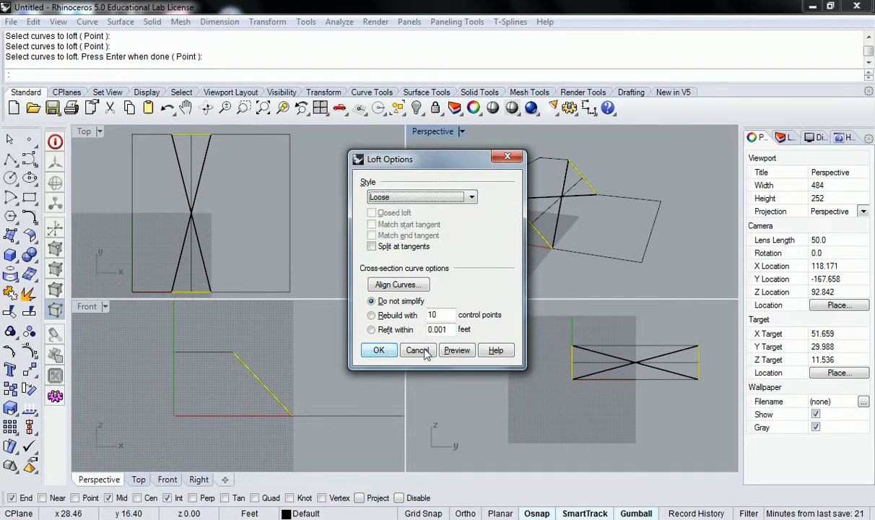
{"action": "left_click", "coordinate": [378, 350]}
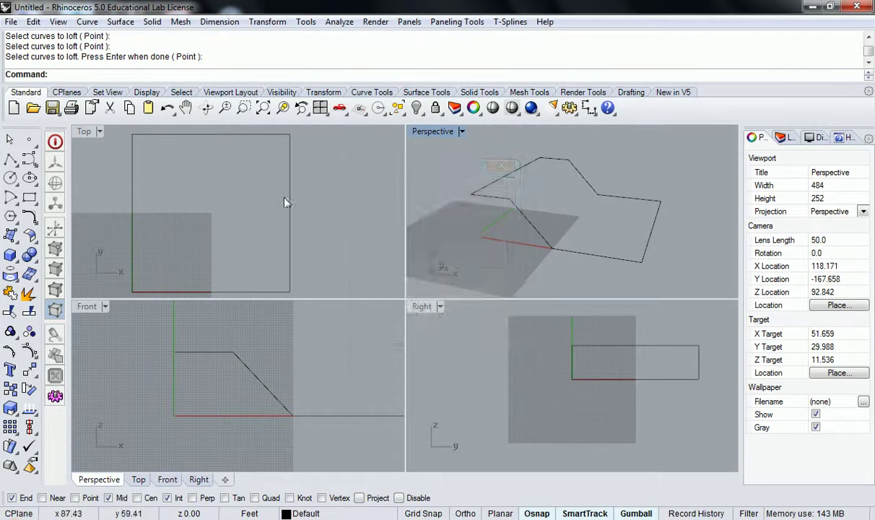
{"action": "left_click", "coordinate": [327, 192]}
Loft a surface between the two opposite sloped edges, picking both curves from a near-top perspective angle.
{"action": "right_click_drag", "start_coordinate": [582, 192], "coordinate": [530, 183]}
{"action": "right_click", "coordinate": [530, 182]}
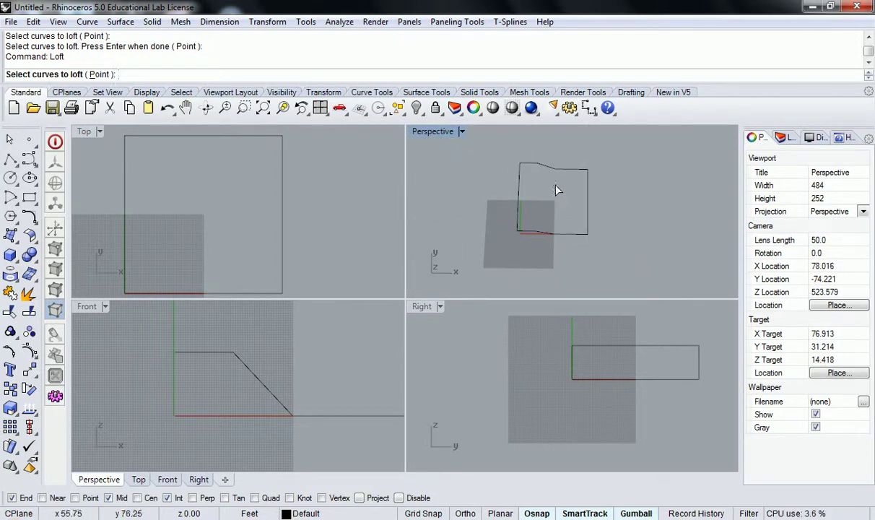
{"action": "left_click", "coordinate": [549, 168]}
{"action": "left_click", "coordinate": [542, 232]}
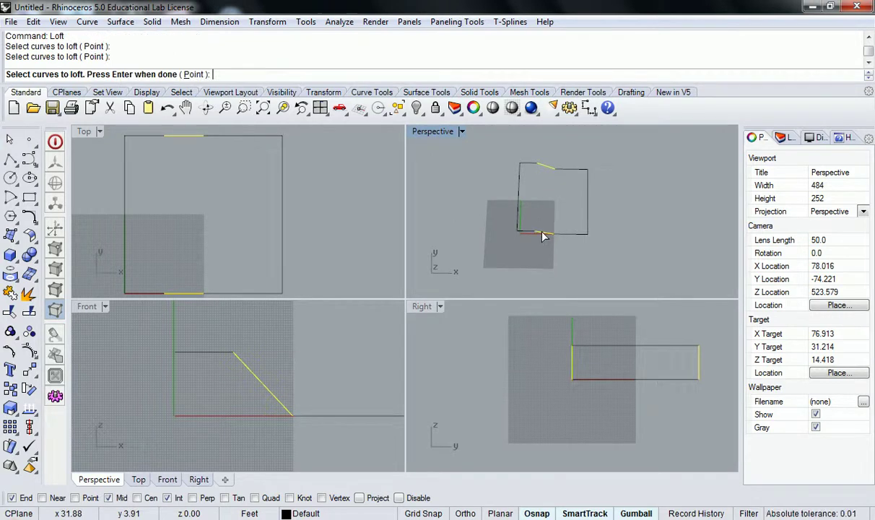
{"action": "right_click", "coordinate": [542, 232]}
{"action": "left_click", "coordinate": [368, 346]}
{"action": "scroll", "coordinate": [549, 204], "scroll_direction": "up", "scroll_amount": 5}
{"action": "right_click_drag", "start_coordinate": [548, 206], "coordinate": [600, 200]}
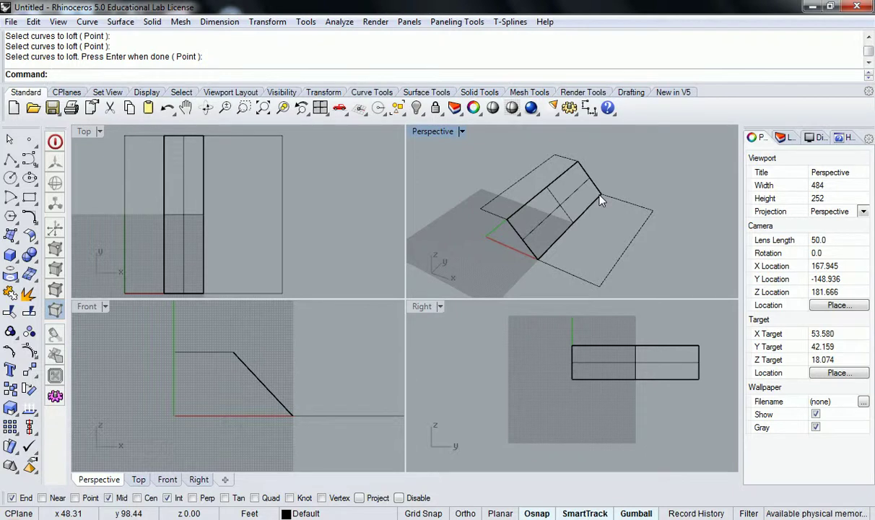
Try to create a surface from edge curves using the outline around the ground-level flat section.
{"action": "mouse_move", "coordinate": [602, 221]}
{"action": "right_mouse_down", "text": "shift"}
{"action": "mouse_move", "coordinate": [573, 205]}
{"action": "mouse_move", "coordinate": [606, 205]}
{"action": "right_mouse_up", "text": "shift"}
{"action": "left_click", "coordinate": [618, 195]}
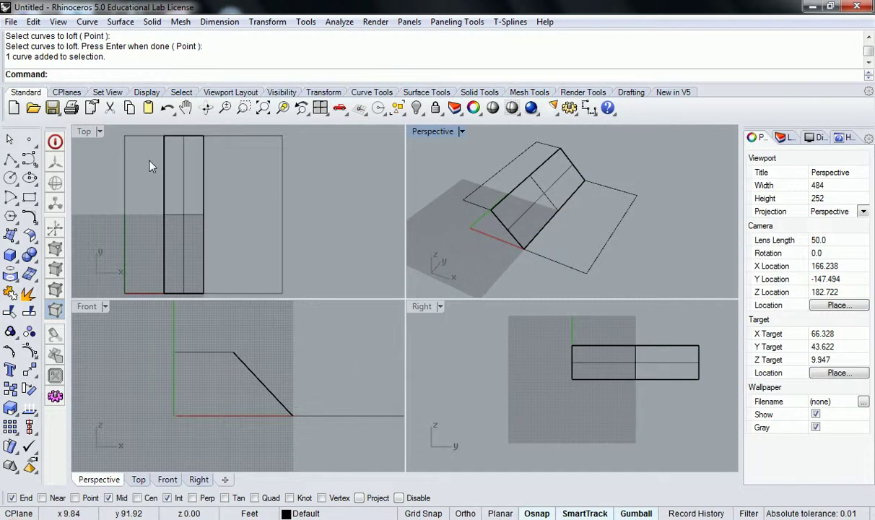
{"action": "left_click", "coordinate": [122, 25]}
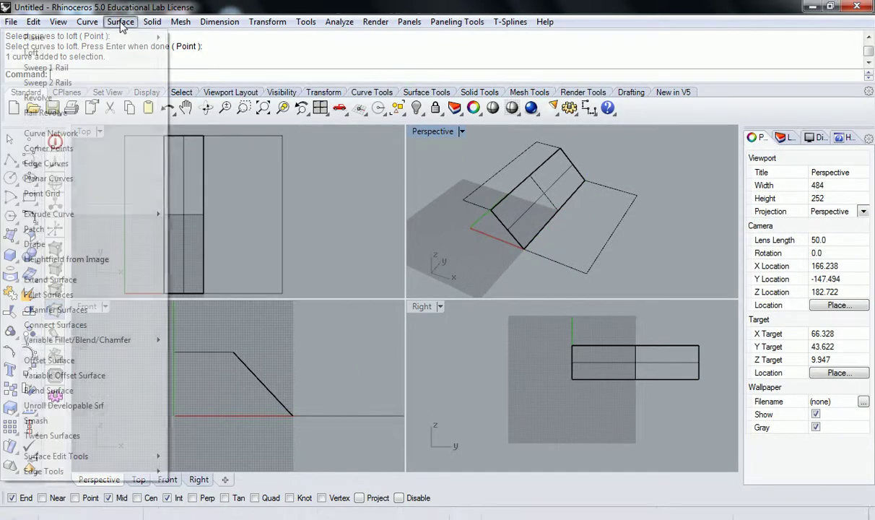
{"action": "mouse_move", "coordinate": [117, 36]}
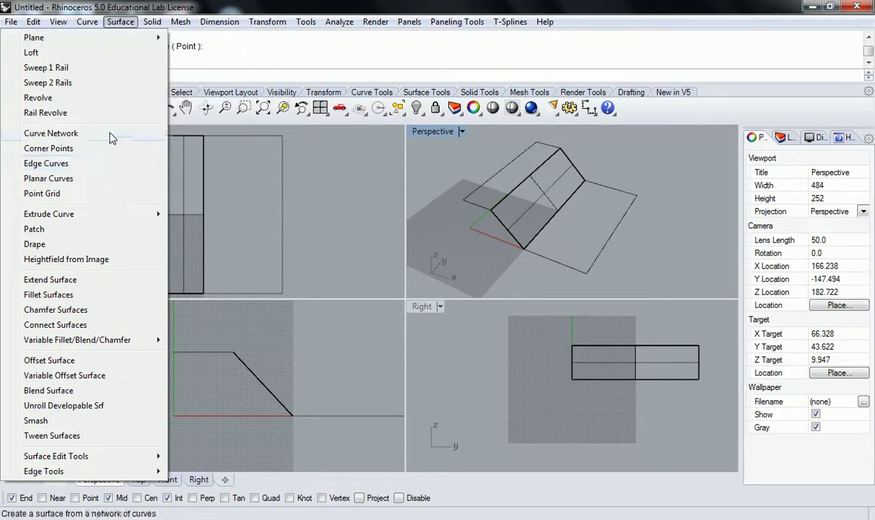
{"action": "left_click", "coordinate": [59, 168]}
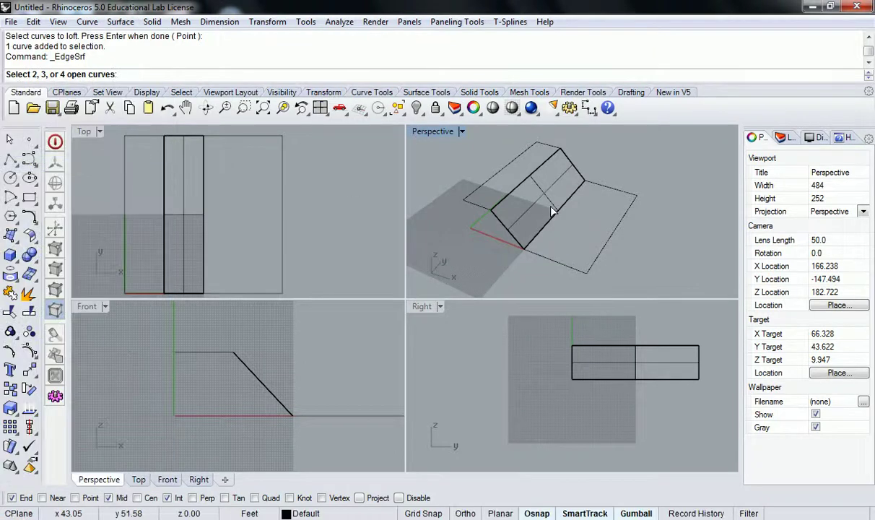
{"action": "left_click", "coordinate": [619, 191]}
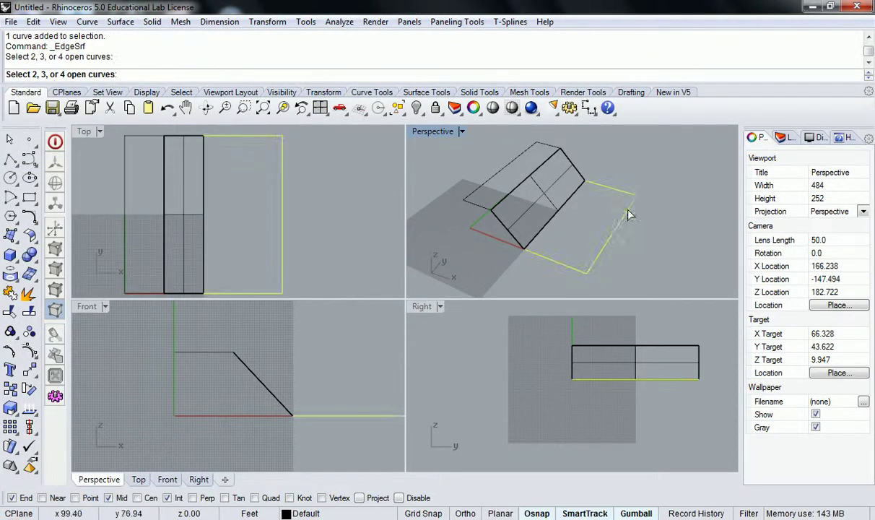
{"action": "key", "text": "Escape"}
Create a corner-point surface over the ground-level flat section, snapping to the ends of the lofted slope and the outer corners.
{"action": "right_click_drag", "start_coordinate": [430, 198], "coordinate": [532, 241]}
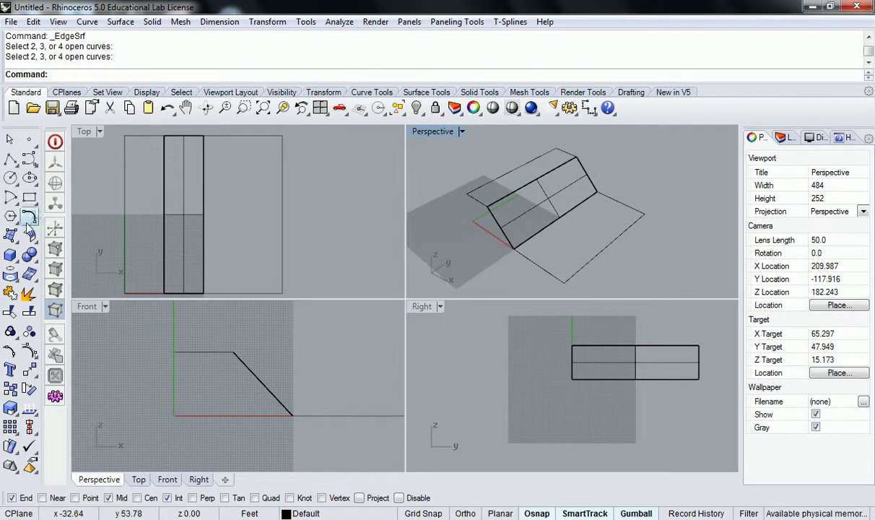
{"action": "left_click", "coordinate": [10, 235]}
{"action": "left_click", "coordinate": [596, 193]}
{"action": "left_click", "coordinate": [643, 215]}
{"action": "left_click", "coordinate": [564, 281]}
{"action": "left_click", "coordinate": [513, 248]}
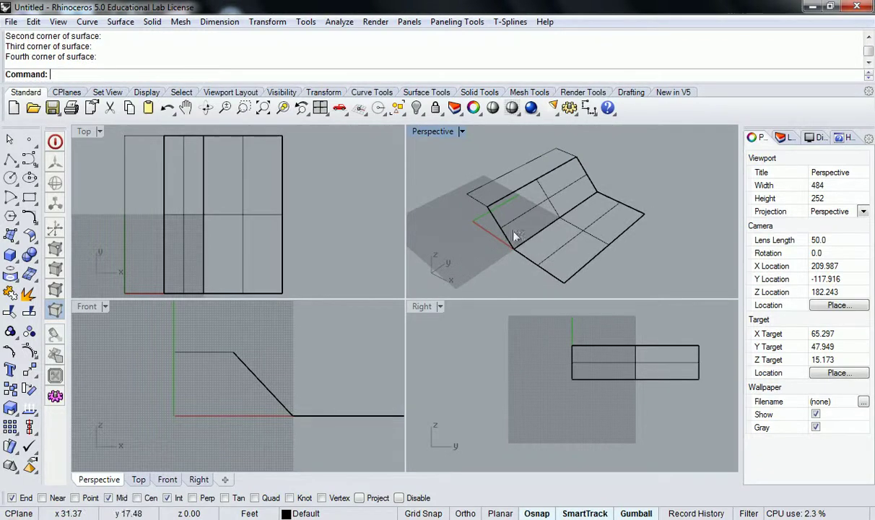
Create a corner-point surface over the raised flat section, snapping to its four end points.
{"action": "key", "text": "Return"}
{"action": "left_click", "coordinate": [556, 149]}
{"action": "left_click", "coordinate": [575, 155]}
{"action": "left_click", "coordinate": [488, 206]}
{"action": "left_click", "coordinate": [467, 193]}
{"action": "key", "text": "Return"}
{"action": "key", "text": "Escape"}
Set the Perspective view to Shaded display mode and frame the folded surfaces from a low angle.
{"action": "right_click_drag", "start_coordinate": [563, 231], "coordinate": [707, 183]}
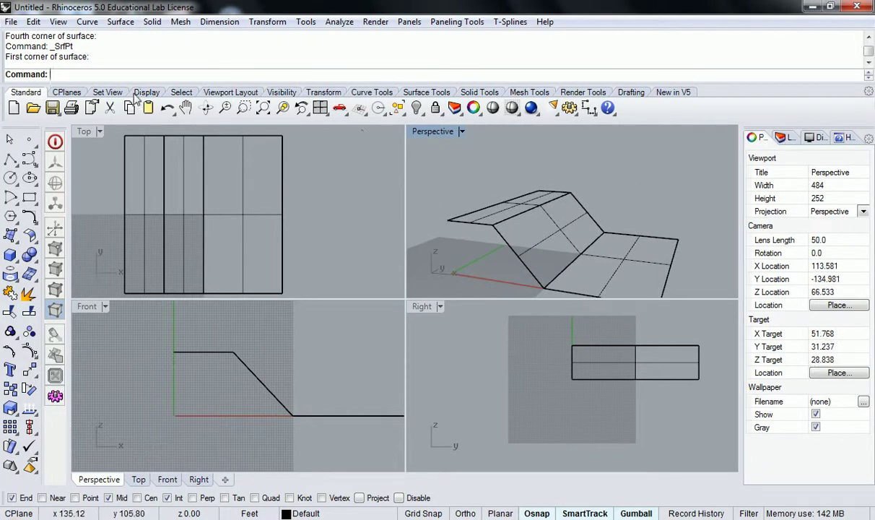
{"action": "left_click", "coordinate": [145, 91]}
{"action": "left_click", "coordinate": [33, 107]}
{"action": "mouse_move", "coordinate": [560, 176]}
{"action": "right_mouse_down"}
{"action": "mouse_move", "coordinate": [578, 205]}
{"action": "mouse_move", "coordinate": [567, 186]}
{"action": "mouse_move", "coordinate": [585, 191]}
{"action": "right_mouse_up"}
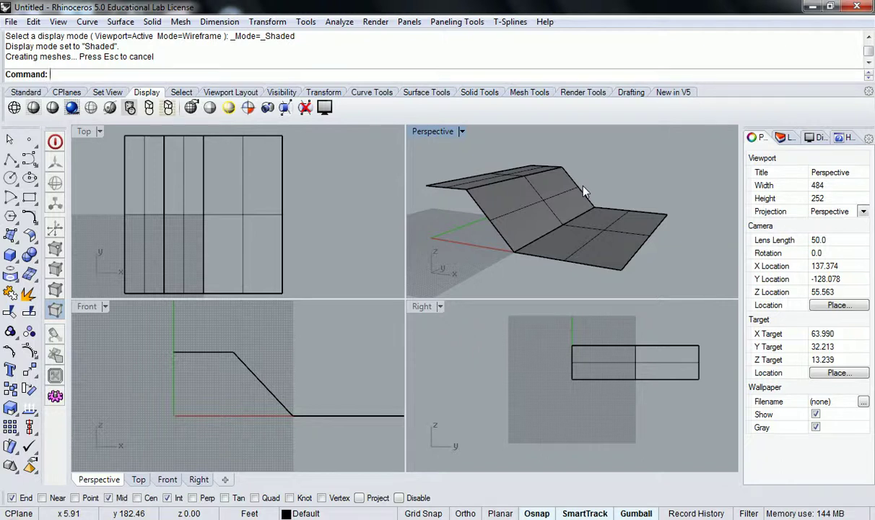
{"action": "right_click_drag", "start_coordinate": [524, 227], "coordinate": [538, 240], "text": "shift"}
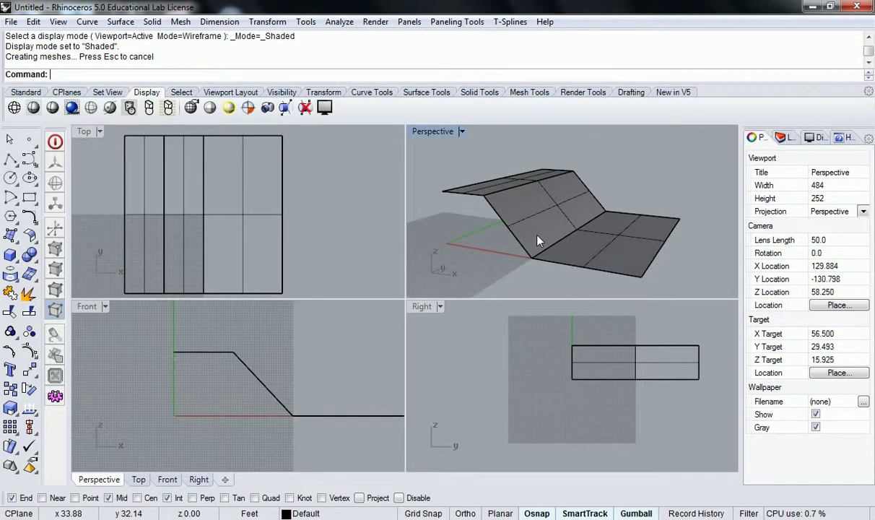
{"action": "right_click_drag", "start_coordinate": [539, 242], "coordinate": [578, 251], "text": "shift"}
{"action": "left_click", "coordinate": [578, 220]}
{"action": "left_click", "coordinate": [576, 215]}
{"action": "left_click", "coordinate": [522, 179]}
{"action": "left_click", "coordinate": [455, 167]}
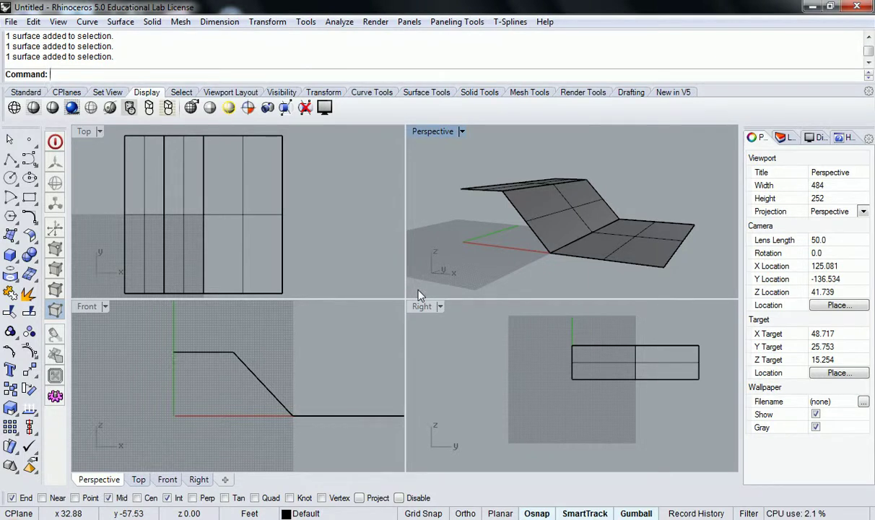
Turn on the Project option for object snaps and frame the whole profile in the Front view.
{"action": "scroll", "coordinate": [316, 366], "scroll_direction": "down", "scroll_amount": 5}
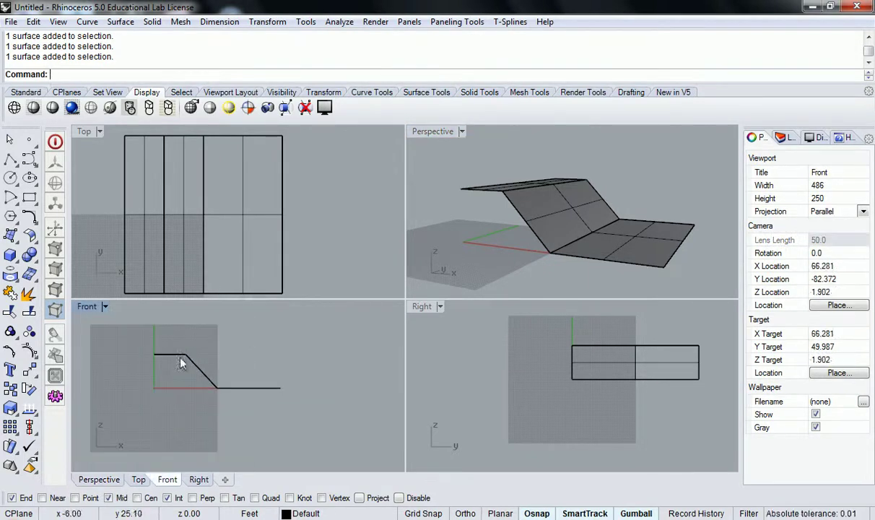
{"action": "left_click", "coordinate": [359, 498]}
{"action": "right_click_drag", "start_coordinate": [254, 372], "coordinate": [251, 377]}
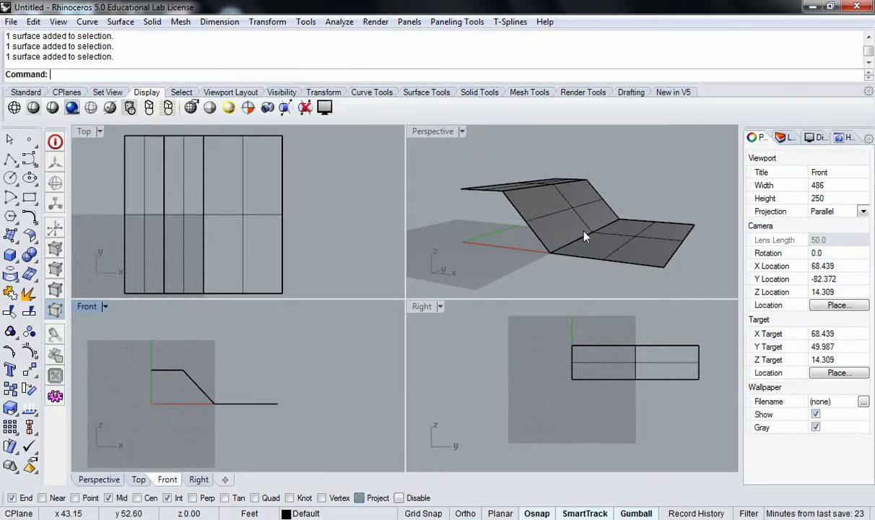
{"action": "right_click_drag", "start_coordinate": [302, 366], "coordinate": [295, 368]}
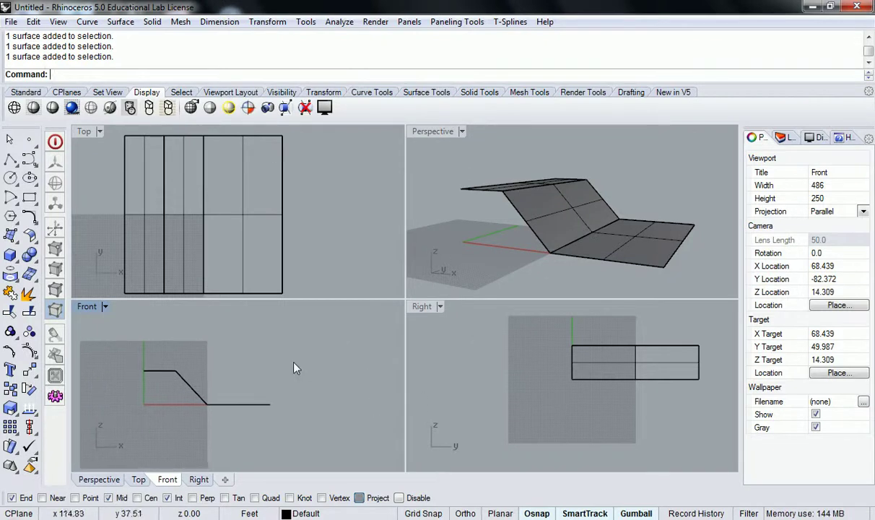
Draw a polyline along the folded profile in the Front view, from the raised edge through both fold points to x = 100.
{"action": "left_click", "coordinate": [10, 161]}
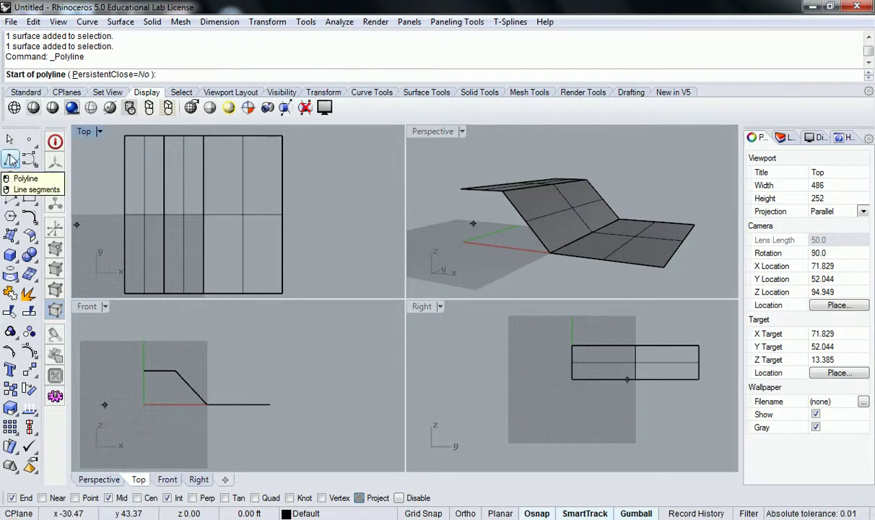
{"action": "right_click_drag", "start_coordinate": [175, 329], "coordinate": [226, 327]}
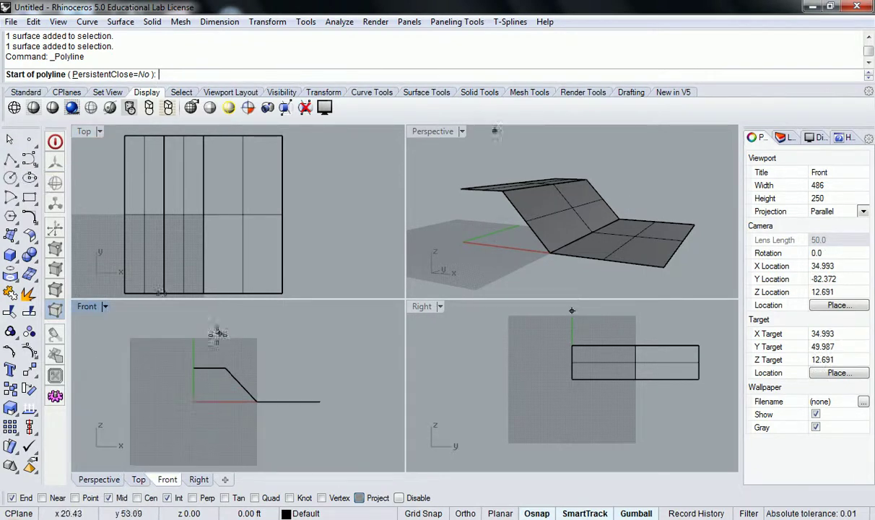
{"action": "scroll", "coordinate": [215, 340], "scroll_direction": "up", "scroll_amount": 2}
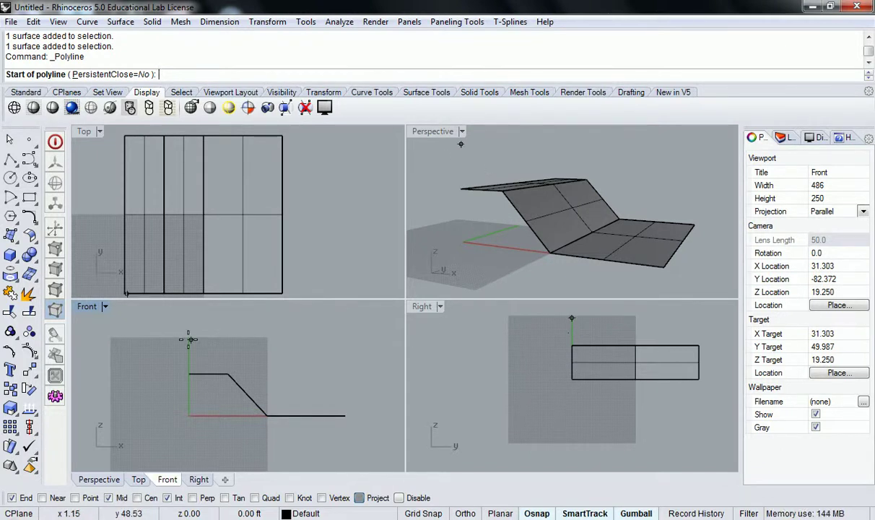
{"action": "left_click", "coordinate": [189, 374]}
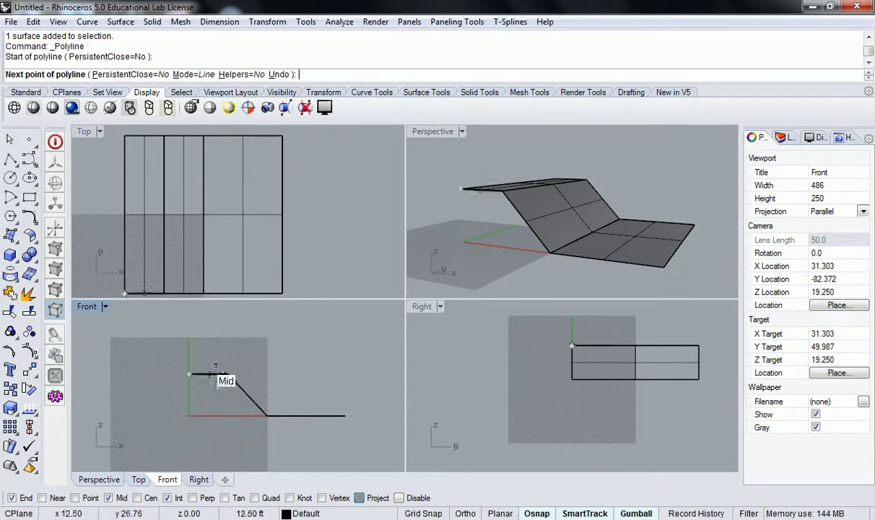
{"action": "left_click", "coordinate": [228, 374]}
{"action": "left_click", "coordinate": [266, 415]}
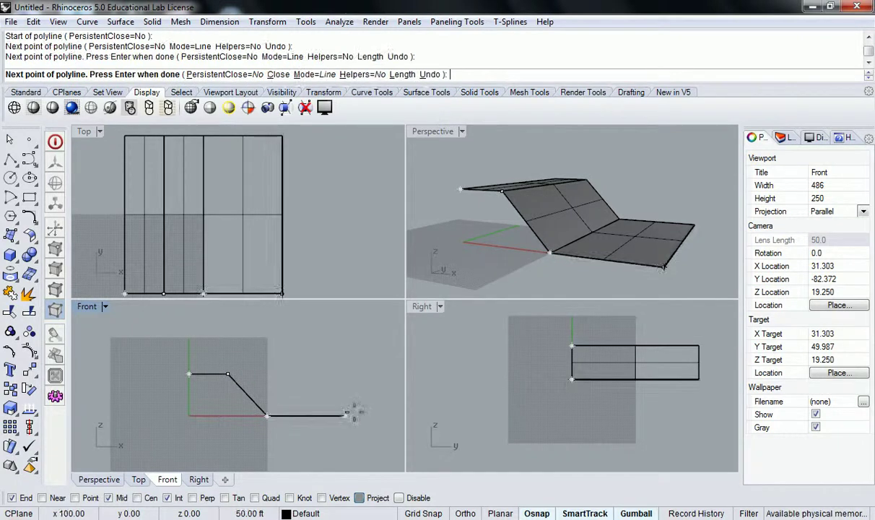
{"action": "left_click", "coordinate": [345, 415]}
{"action": "right_click_drag", "start_coordinate": [359, 401], "coordinate": [232, 395]}
{"action": "right_click", "coordinate": [231, 395]}
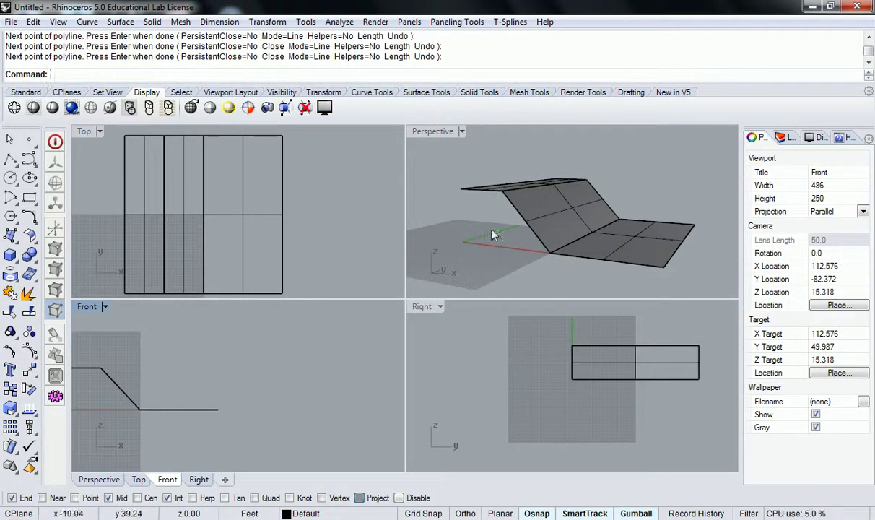
Assign the profile polyline along the front edge of the folded surfaces to Layer 01.
{"action": "left_click", "coordinate": [560, 244]}
{"action": "left_click", "coordinate": [561, 247]}
{"action": "left_click", "coordinate": [785, 137]}
{"action": "left_click", "coordinate": [765, 194]}
{"action": "right_click", "coordinate": [776, 195]}
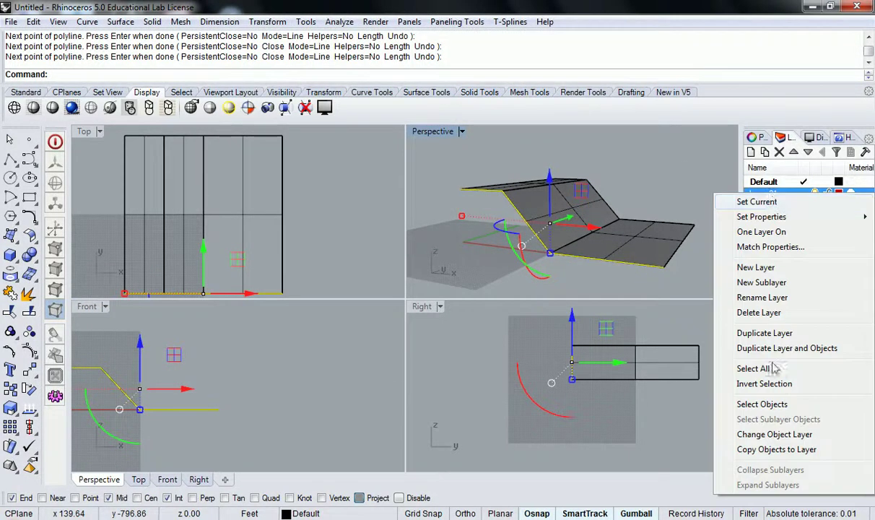
{"action": "left_click", "coordinate": [744, 412]}
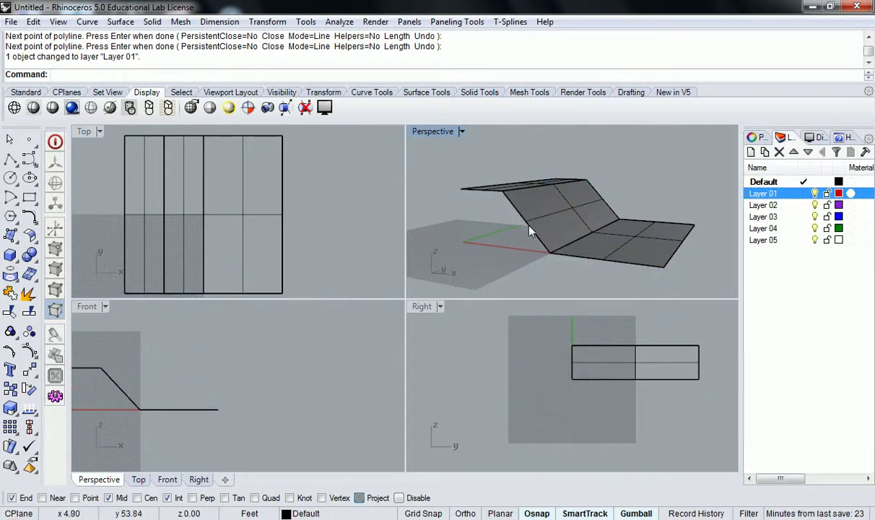
Move the Layer 01 profile polyline along the x axis in the Front view, clear of the folded surfaces.
{"action": "left_click", "coordinate": [501, 214]}
{"action": "left_click", "coordinate": [575, 273]}
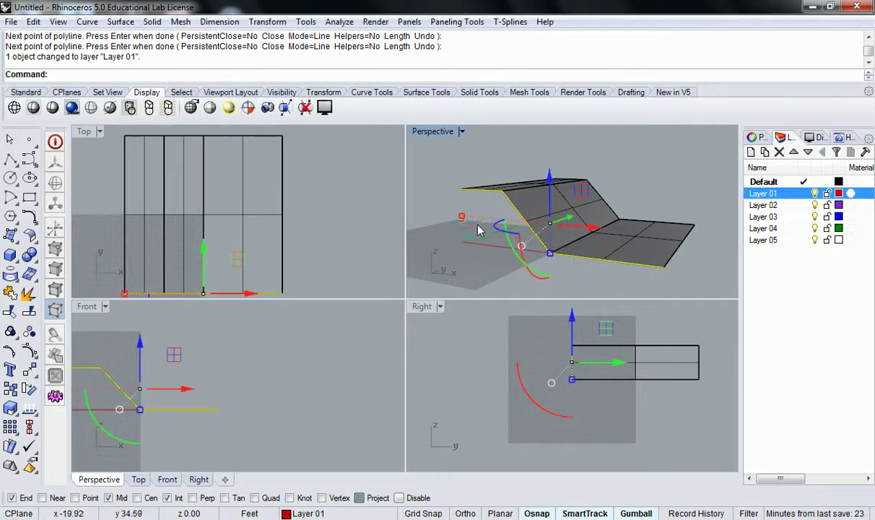
{"action": "left_click_drag", "start_coordinate": [209, 368], "coordinate": [375, 373]}
{"action": "right_click_drag", "start_coordinate": [548, 221], "coordinate": [482, 209]}
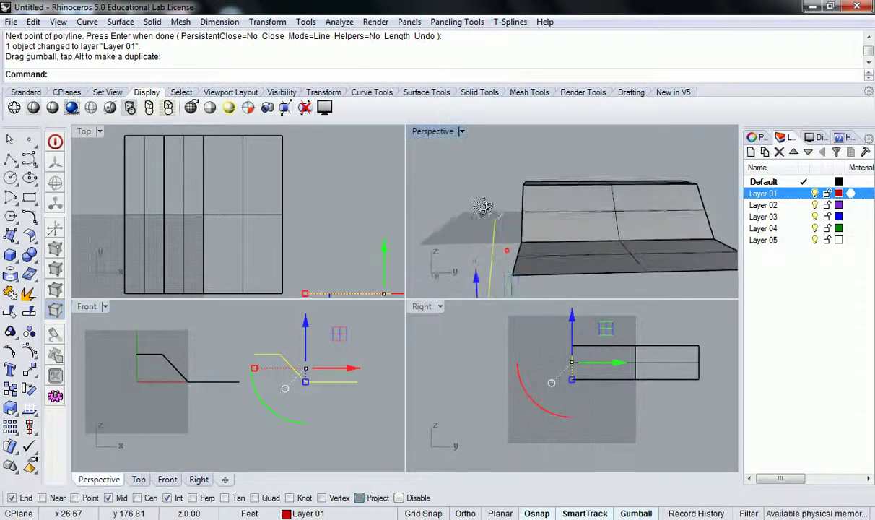
{"action": "scroll", "coordinate": [498, 202], "scroll_direction": "down", "scroll_amount": 5}
{"action": "left_click", "coordinate": [552, 176]}
Extrude the relocated profile polyline with ExtrudeCrv to a distance of 100 ft, snapping to the far edge of the folded surfaces.
{"action": "right_click_drag", "start_coordinate": [552, 176], "coordinate": [635, 222]}
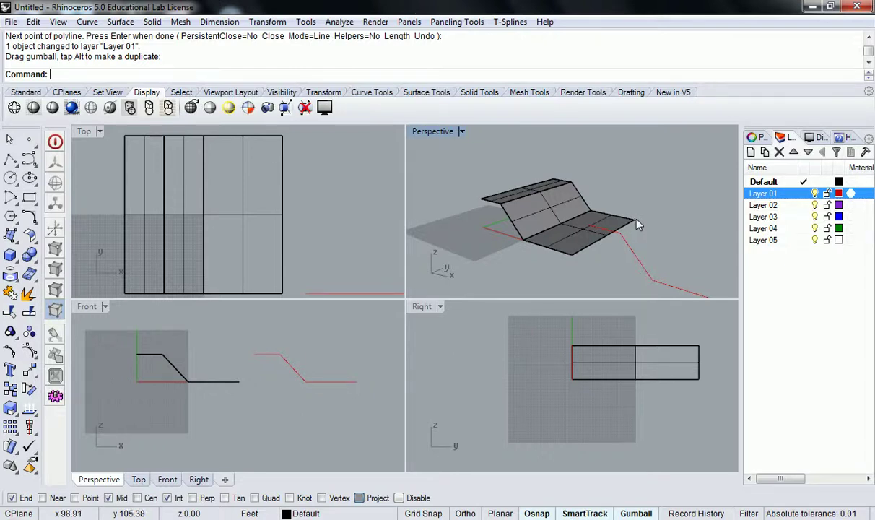
{"action": "scroll", "coordinate": [657, 221], "scroll_direction": "down", "scroll_amount": 4}
{"action": "right_click_drag", "start_coordinate": [606, 232], "coordinate": [543, 251], "text": "shift"}
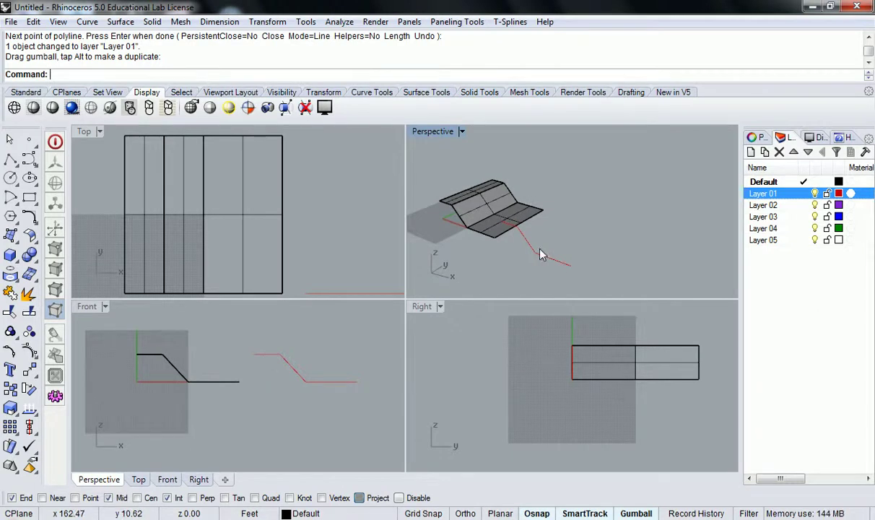
{"action": "left_click", "coordinate": [542, 254]}
{"action": "type", "text": "extrude"}
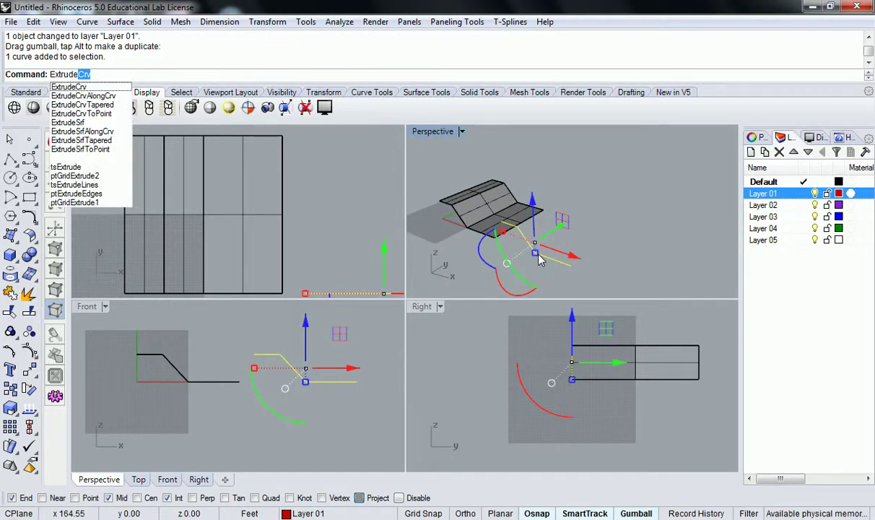
{"action": "right_click_drag", "start_coordinate": [286, 358], "coordinate": [270, 375]}
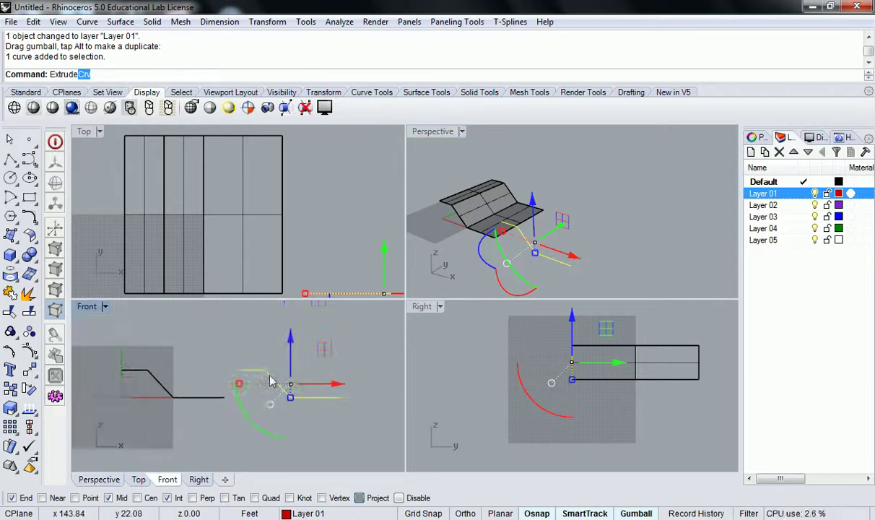
{"action": "type", "text": "e"}
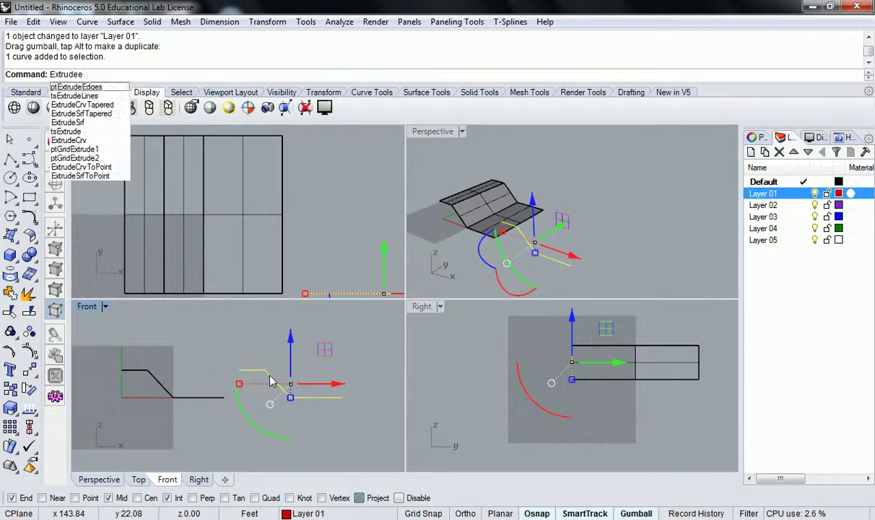
{"action": "key", "text": "BackSpace"}
{"action": "type", "text": "Crv"}
{"action": "key", "text": "Return"}
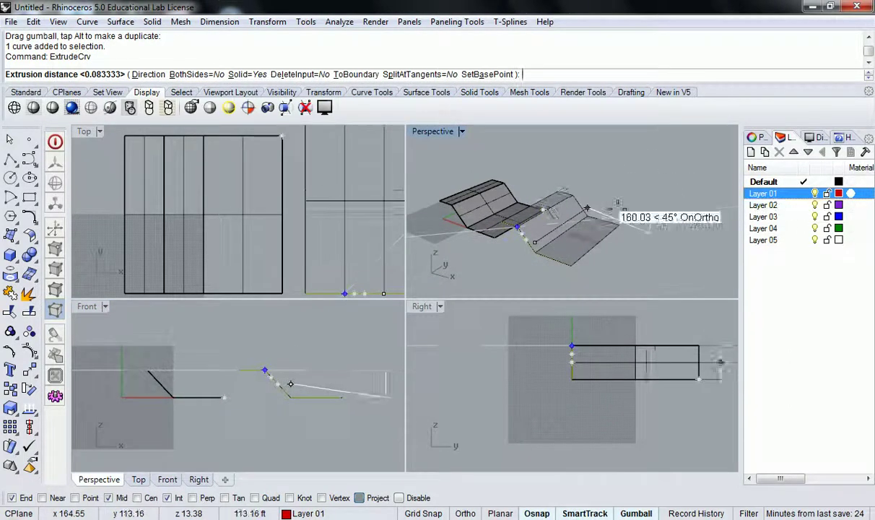
{"action": "right_click_drag", "start_coordinate": [531, 182], "coordinate": [466, 198]}
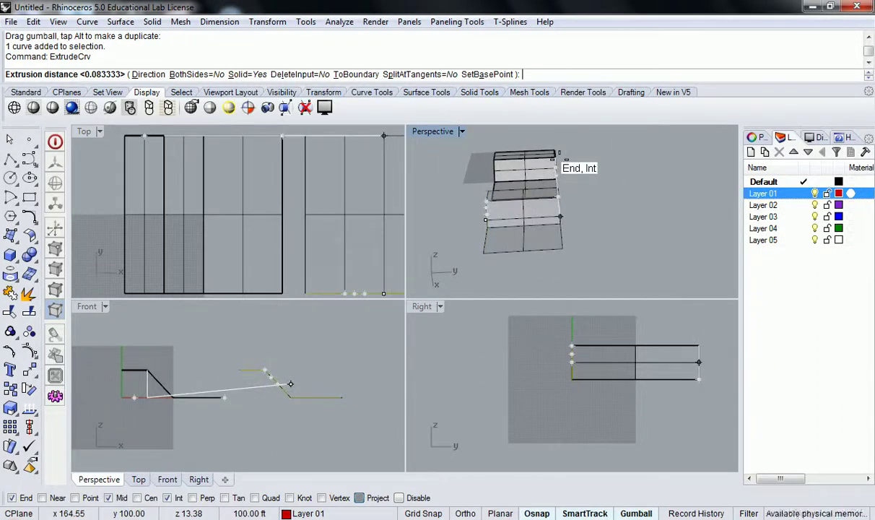
{"action": "left_click", "coordinate": [560, 160]}
Assign the new folded extrusion to Layer 01.
{"action": "right_click_drag", "start_coordinate": [517, 230], "coordinate": [662, 233]}
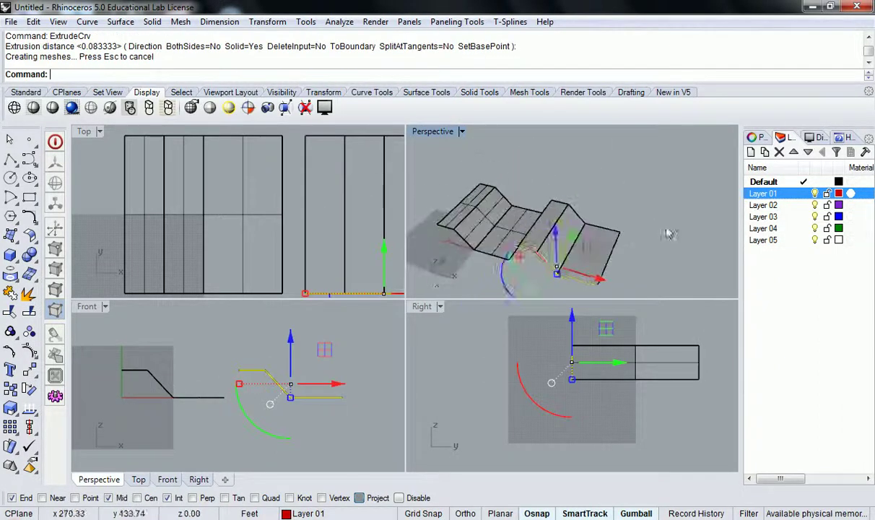
{"action": "left_click", "coordinate": [666, 235]}
{"action": "right_click_drag", "start_coordinate": [567, 254], "coordinate": [619, 202]}
{"action": "left_click", "coordinate": [648, 205]}
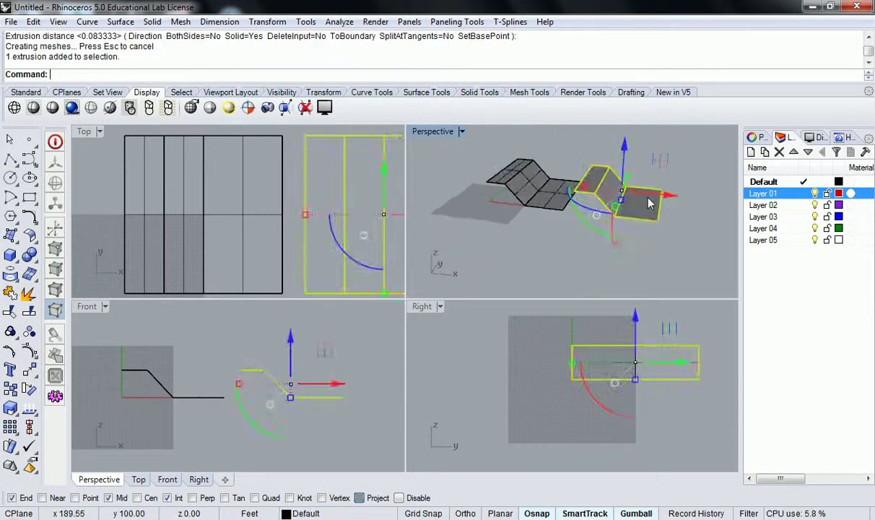
{"action": "left_click", "coordinate": [303, 513]}
{"action": "left_click", "coordinate": [318, 449]}
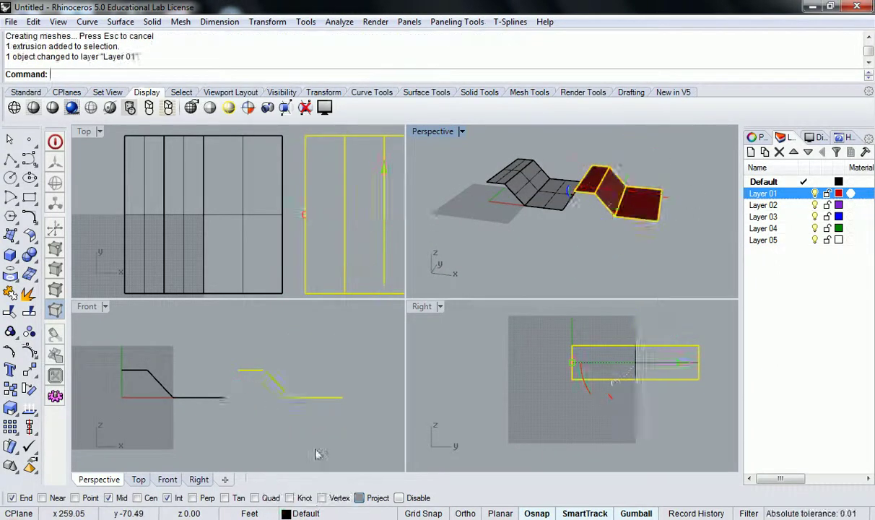
Move the red extrusion together with its profile curve farther from the original surfaces along the x axis.
{"action": "left_click", "coordinate": [659, 213]}
{"action": "right_click_drag", "start_coordinate": [659, 213], "coordinate": [630, 239]}
{"action": "left_click", "coordinate": [590, 221]}
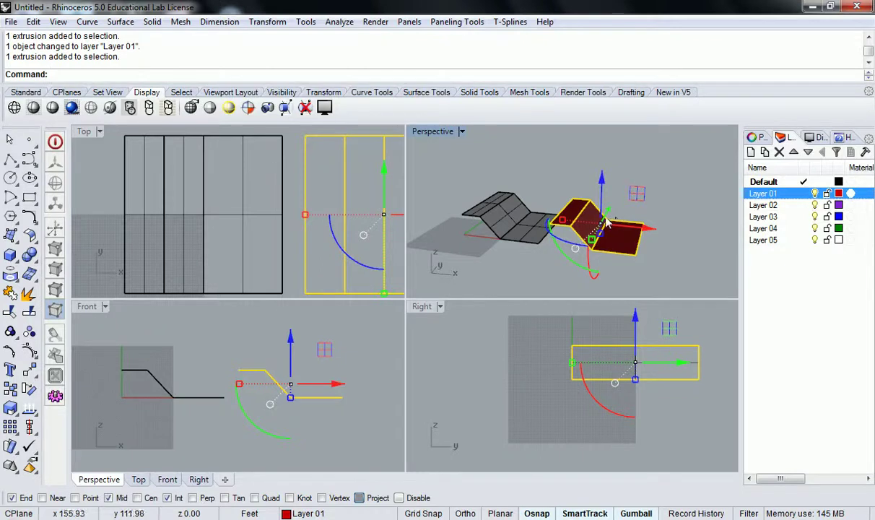
{"action": "scroll", "coordinate": [593, 216], "scroll_direction": "up", "scroll_amount": 5}
{"action": "right_click_drag", "start_coordinate": [592, 217], "coordinate": [601, 198]}
{"action": "left_click", "coordinate": [681, 186]}
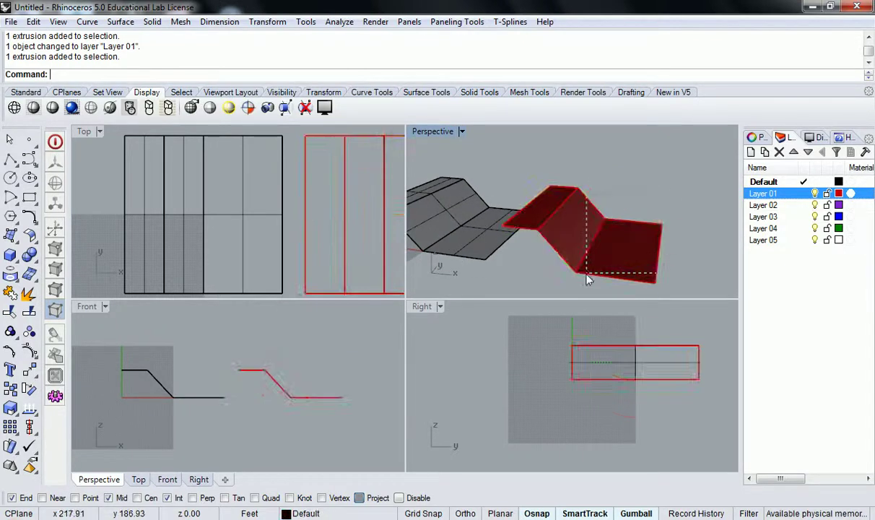
{"action": "left_click_drag", "start_coordinate": [611, 267], "coordinate": [575, 276]}
{"action": "scroll", "coordinate": [603, 250], "scroll_direction": "down", "scroll_amount": 5}
{"action": "left_click_drag", "start_coordinate": [625, 246], "coordinate": [674, 245]}
{"action": "left_click", "coordinate": [567, 196]}
{"action": "right_click_drag", "start_coordinate": [579, 241], "coordinate": [581, 235]}
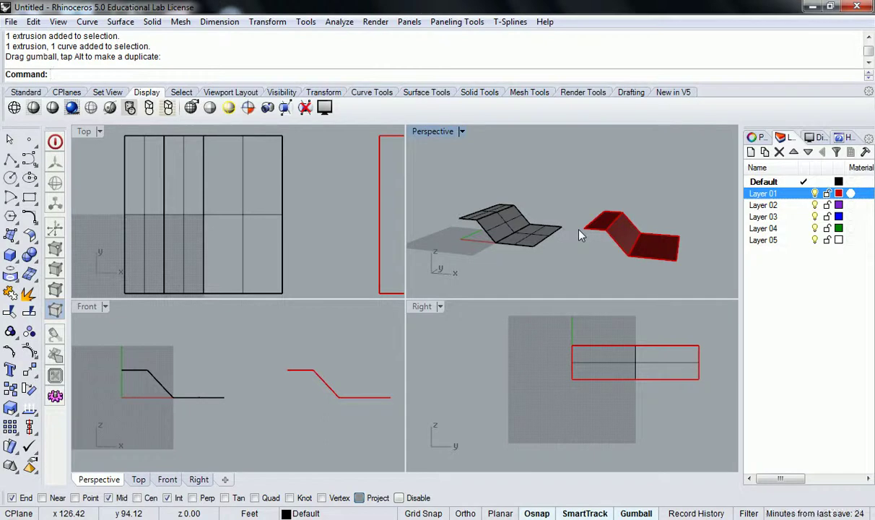
Compare the one-piece red extrusion with the separately built folded surfaces in the Perspective view.
{"action": "right_click_drag", "start_coordinate": [573, 221], "coordinate": [639, 215]}
{"action": "left_click", "coordinate": [645, 219]}
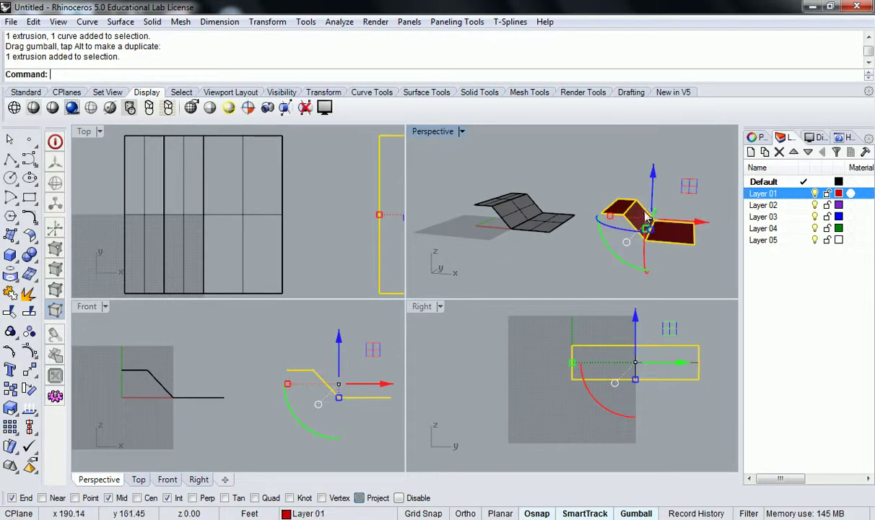
{"action": "left_click", "coordinate": [611, 189]}
{"action": "left_click", "coordinate": [534, 203]}
{"action": "left_click", "coordinate": [649, 171]}
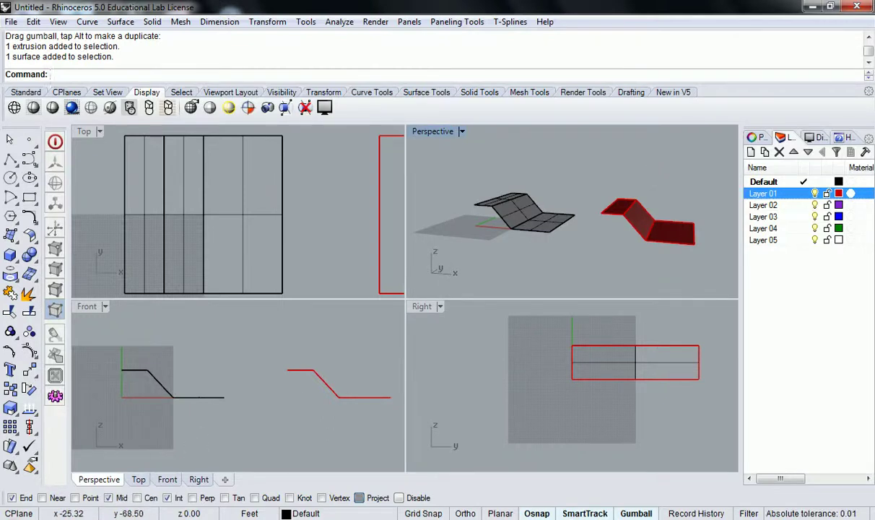
{"action": "right_click_drag", "start_coordinate": [256, 227], "coordinate": [311, 222]}
{"action": "right_click_drag", "start_coordinate": [519, 252], "coordinate": [619, 231]}
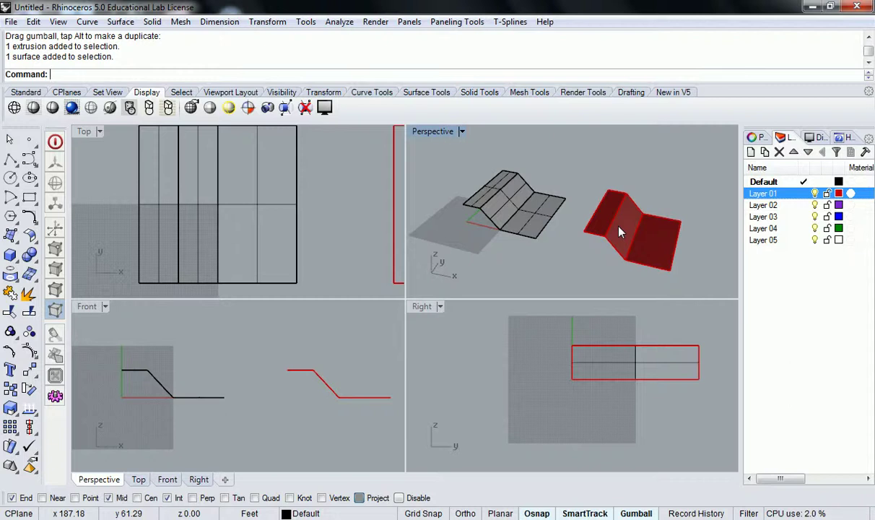
{"action": "right_click_drag", "start_coordinate": [618, 231], "coordinate": [553, 219]}
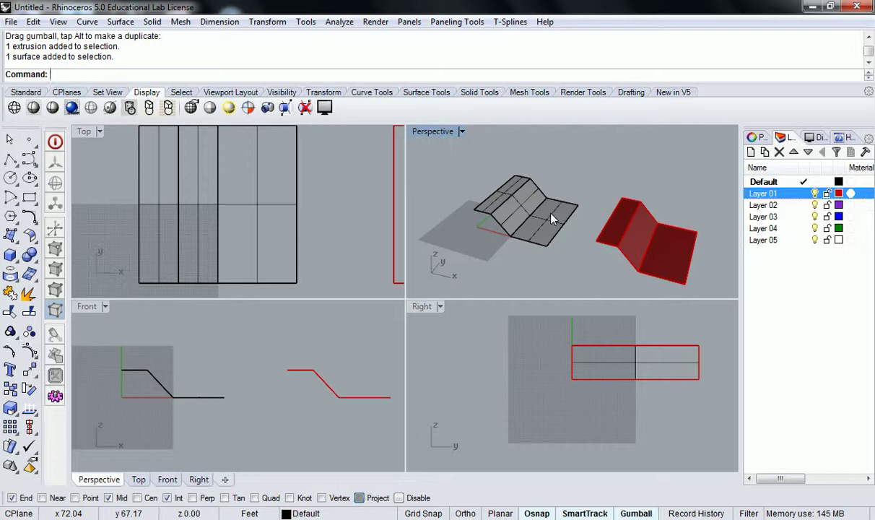
{"action": "right_click_drag", "start_coordinate": [553, 219], "coordinate": [605, 241]}
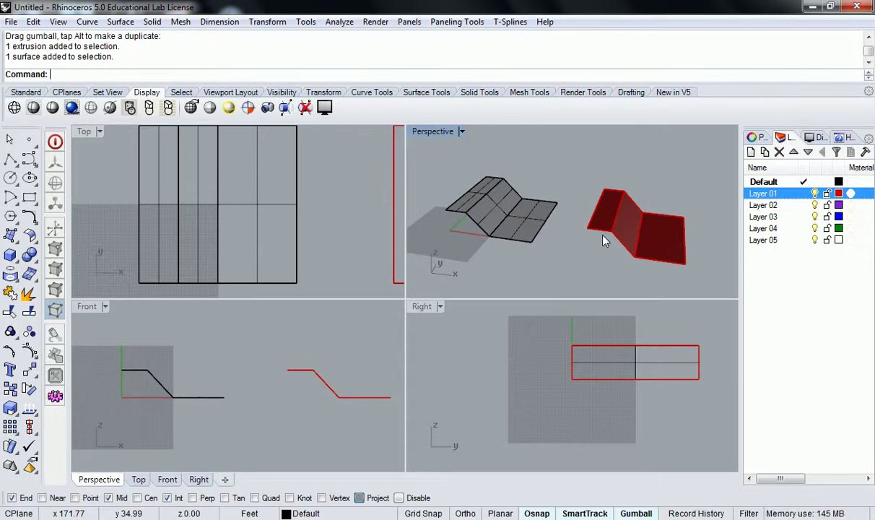
{"action": "right_click_drag", "start_coordinate": [603, 235], "coordinate": [615, 256]}
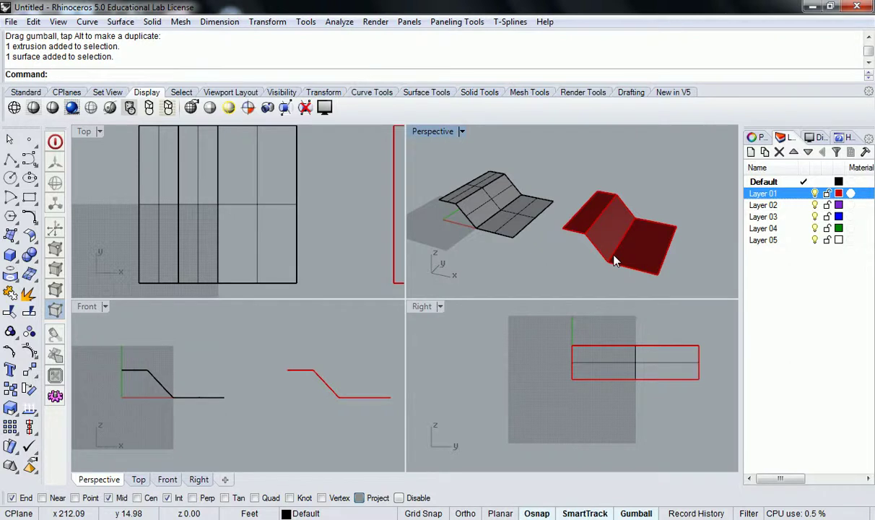
{"action": "mouse_move", "coordinate": [572, 272]}
{"action": "right_mouse_down"}
{"action": "mouse_move", "coordinate": [620, 243]}
{"action": "mouse_move", "coordinate": [585, 261]}
{"action": "mouse_move", "coordinate": [501, 267]}
{"action": "mouse_move", "coordinate": [580, 263]}
{"action": "mouse_move", "coordinate": [579, 242]}
{"action": "mouse_move", "coordinate": [582, 258]}
{"action": "right_mouse_up"}
{"action": "left_click", "coordinate": [631, 256]}
{"action": "left_click", "coordinate": [626, 154]}
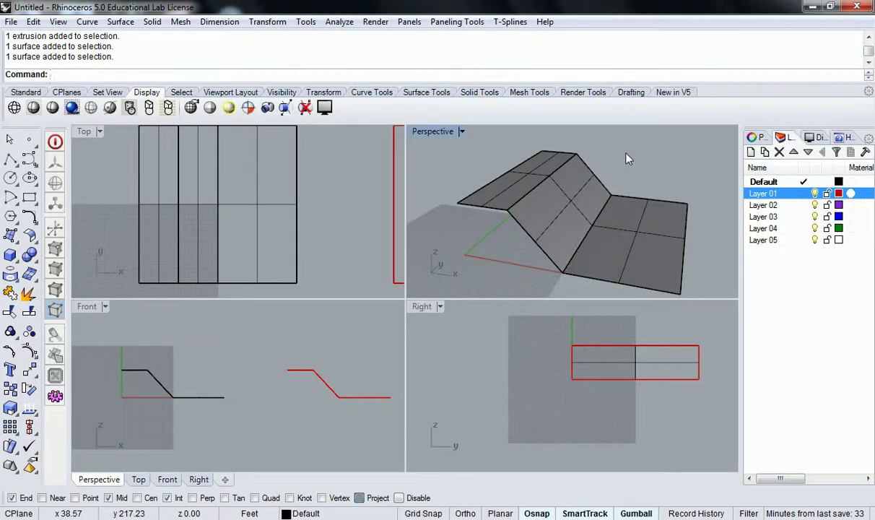
Start an OffsetSrf on the three separate folded surfaces: lower flat, sloped and raised flat.
{"action": "type", "text": "Offset"}
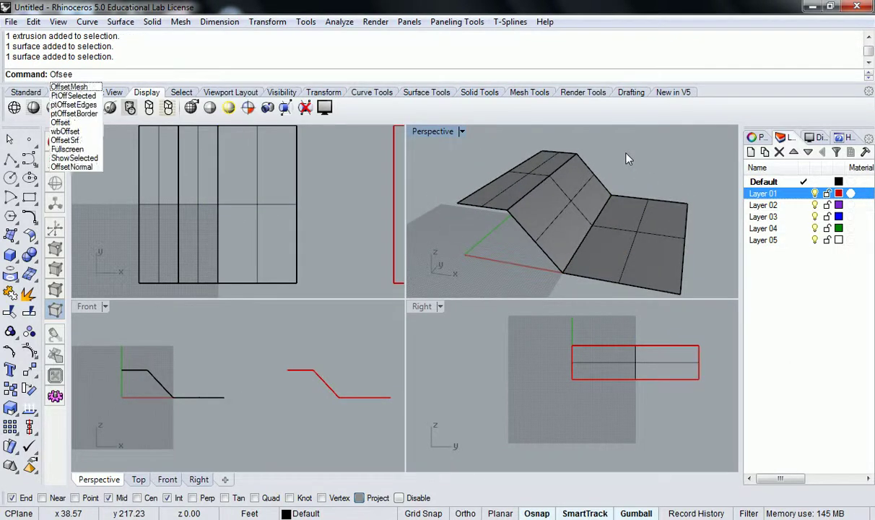
{"action": "key", "text": "BackSpace"}
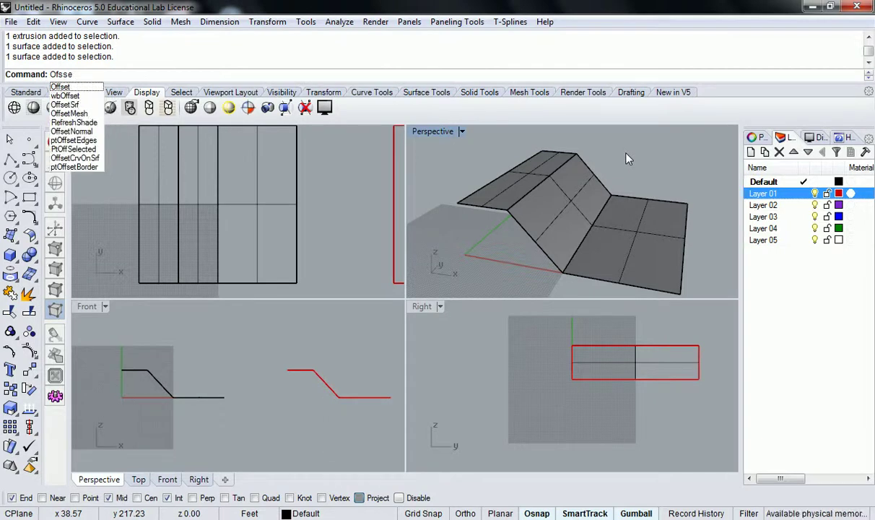
{"action": "key", "text": "BackSpace"}
{"action": "key", "text": "BackSpace"}
{"action": "key", "text": "BackSpace"}
{"action": "type", "text": "fse"}
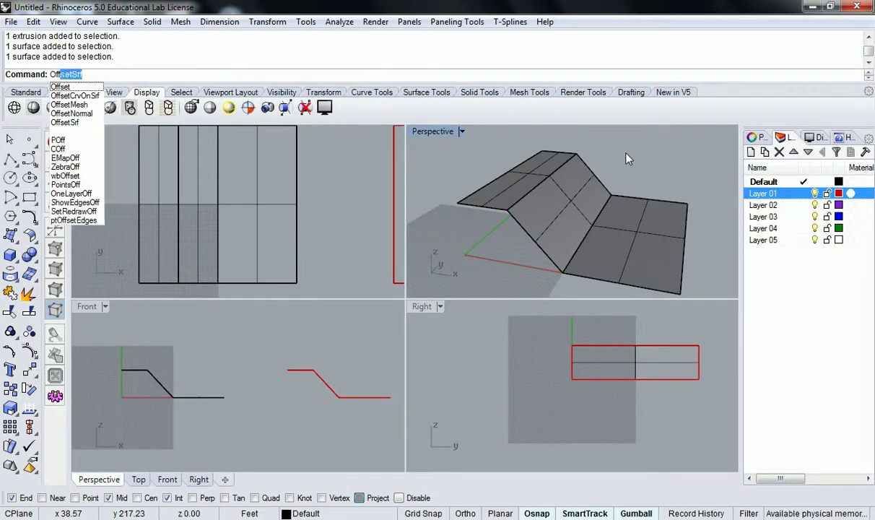
{"action": "key", "text": "Return"}
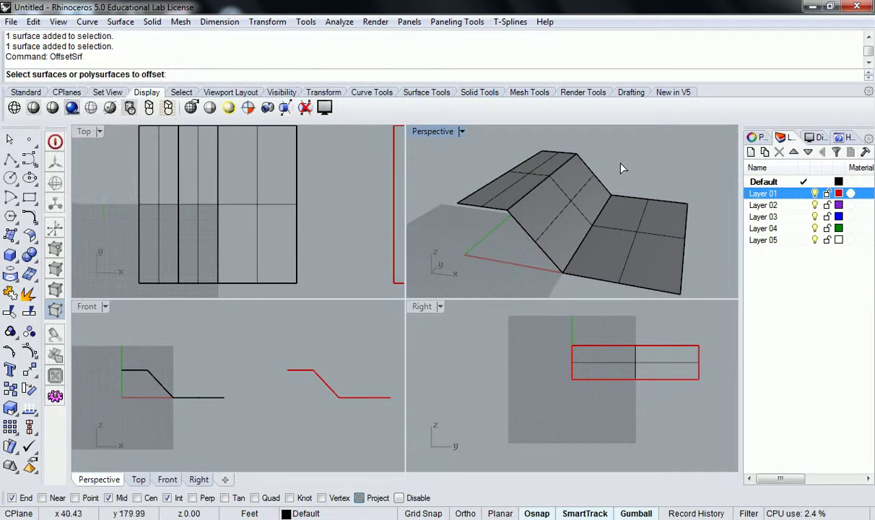
{"action": "right_click_drag", "start_coordinate": [610, 258], "coordinate": [628, 240]}
{"action": "left_click", "coordinate": [586, 238]}
{"action": "left_click", "coordinate": [543, 216]}
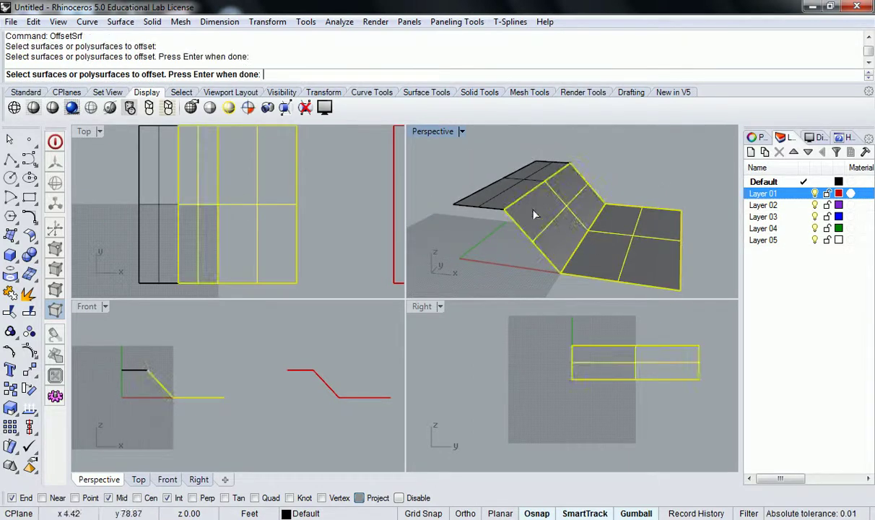
{"action": "left_click", "coordinate": [512, 194]}
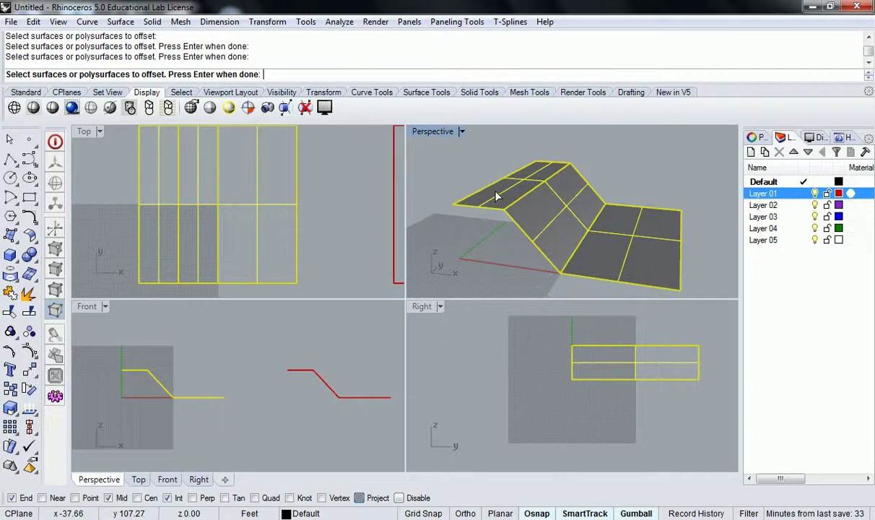
{"action": "key", "text": "Return"}
Flip all offset directions of the three surfaces, check the arrows in the Front view, and leave the offset command.
{"action": "right_click_drag", "start_coordinate": [487, 259], "coordinate": [557, 236]}
{"action": "scroll", "coordinate": [256, 336], "scroll_direction": "up", "scroll_amount": 3}
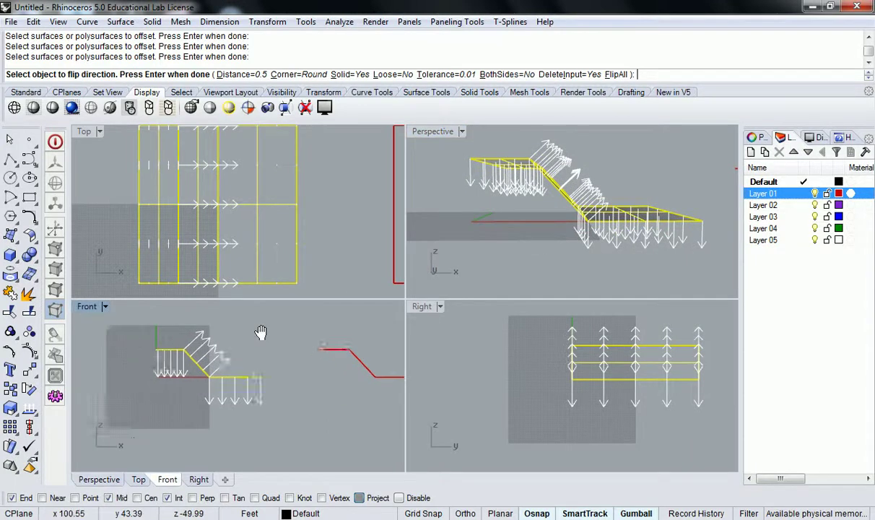
{"action": "scroll", "coordinate": [207, 361], "scroll_direction": "up", "scroll_amount": 1}
{"action": "scroll", "coordinate": [231, 340], "scroll_direction": "up", "scroll_amount": 2}
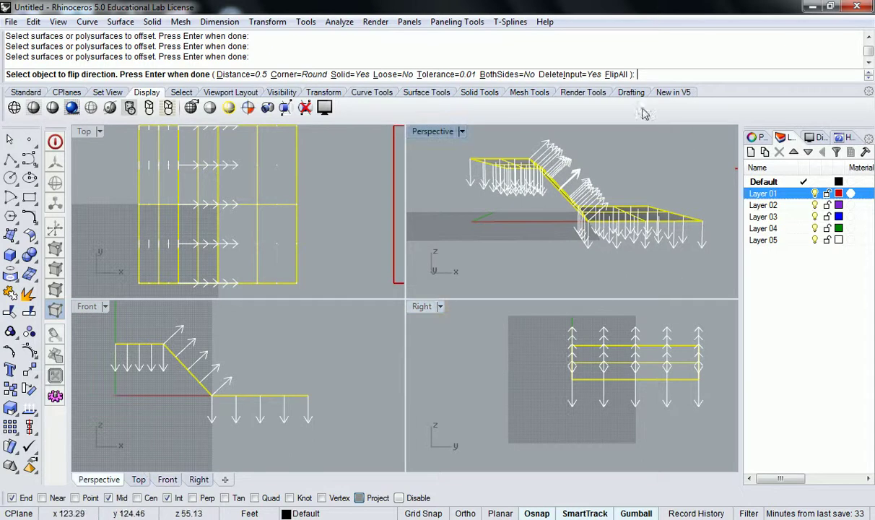
{"action": "left_click", "coordinate": [615, 74]}
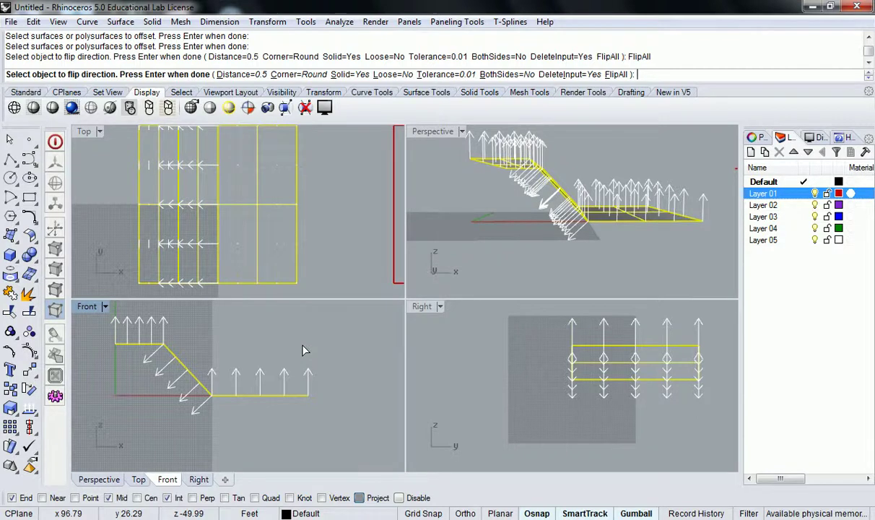
{"action": "key", "text": "Return"}
{"action": "key", "text": "Escape"}
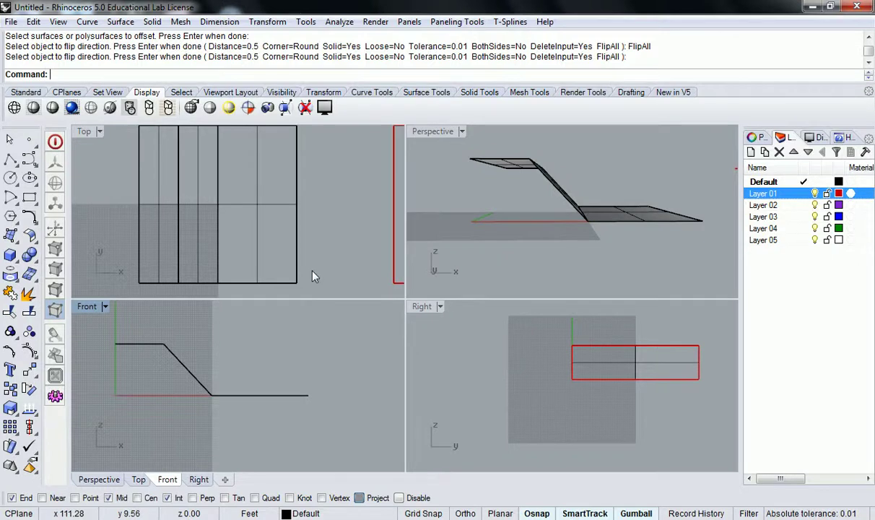
Offset the lower flat and raised flat surfaces downward as solids with a distance of 0.5 using OffsetSrf.
{"action": "right_click_drag", "start_coordinate": [328, 260], "coordinate": [341, 255]}
{"action": "type", "text": "OffsetSrf"}
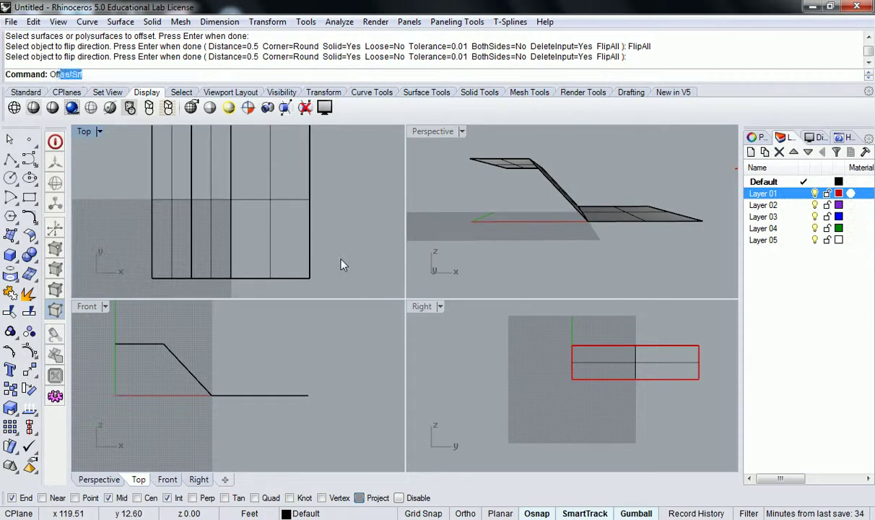
{"action": "key", "text": "Return"}
{"action": "right_click_drag", "start_coordinate": [506, 217], "coordinate": [553, 242]}
{"action": "left_click", "coordinate": [571, 271]}
{"action": "right_click_drag", "start_coordinate": [570, 271], "coordinate": [527, 188]}
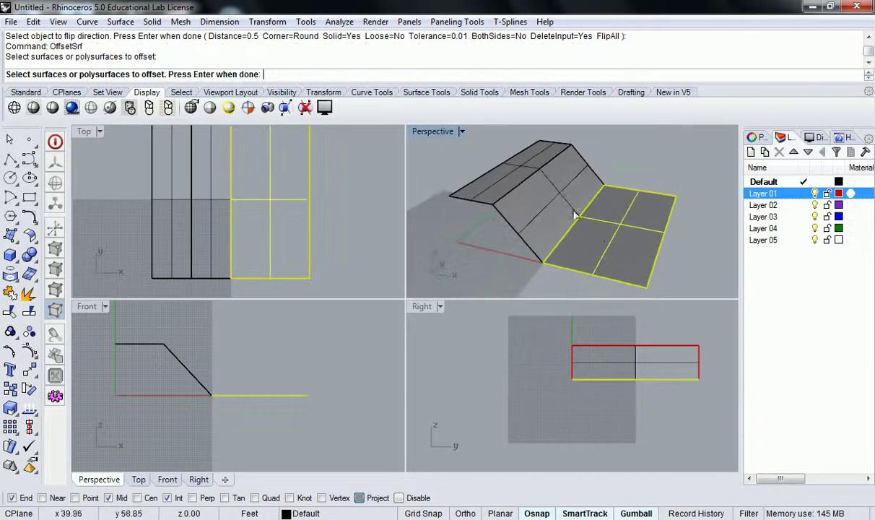
{"action": "left_click", "coordinate": [513, 171]}
{"action": "key", "text": "Return"}
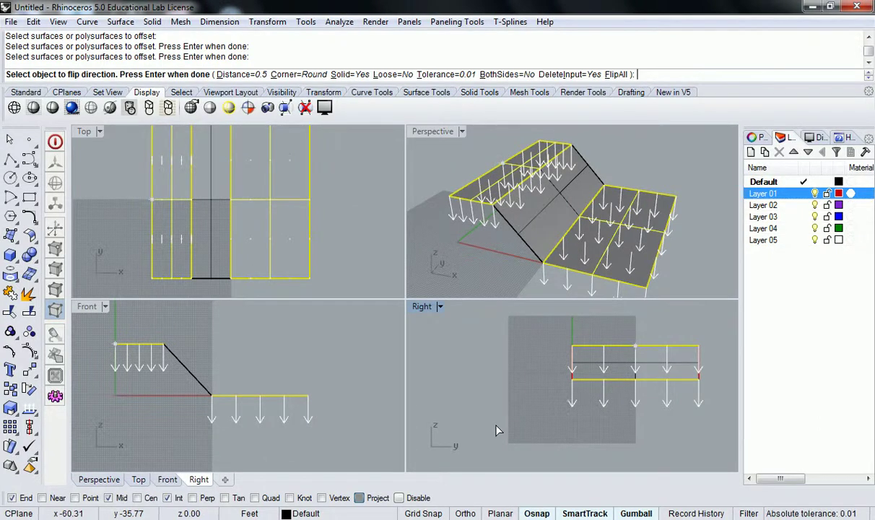
{"action": "key", "text": "Return"}
Inspect the thickened lower flat's edge in the Perspective view and undo the offset.
{"action": "right_click_drag", "start_coordinate": [564, 273], "coordinate": [587, 219]}
{"action": "scroll", "coordinate": [586, 220], "scroll_direction": "up", "scroll_amount": 10}
{"action": "scroll", "coordinate": [584, 222], "scroll_direction": "down", "scroll_amount": 5}
{"action": "right_click_drag", "start_coordinate": [654, 248], "coordinate": [647, 242]}
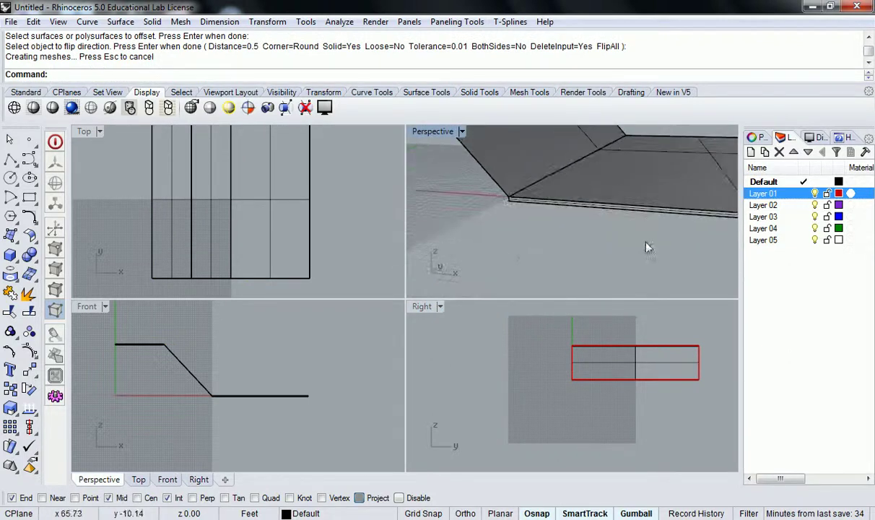
{"action": "scroll", "coordinate": [497, 202], "scroll_direction": "down", "scroll_amount": 5}
{"action": "scroll", "coordinate": [514, 208], "scroll_direction": "up", "scroll_amount": 3}
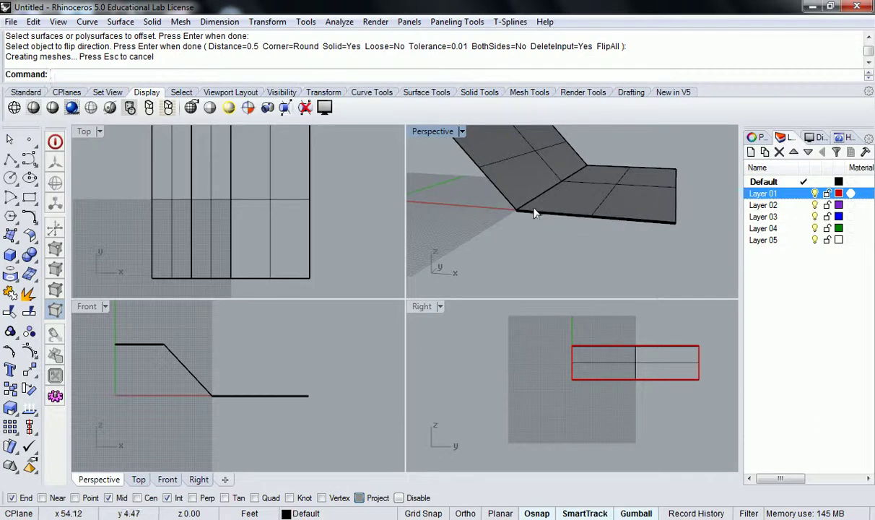
{"action": "key", "text": "ctrl+z"}
Offset the lower and raised flat surfaces downward as solids with OffsetSrf, using a distance of 1'.
{"action": "right_click_drag", "start_coordinate": [541, 186], "coordinate": [626, 229]}
{"action": "scroll", "coordinate": [626, 229], "scroll_direction": "down", "scroll_amount": 2}
{"action": "type", "text": "OffsetSrf"}
{"action": "key", "text": "Return"}
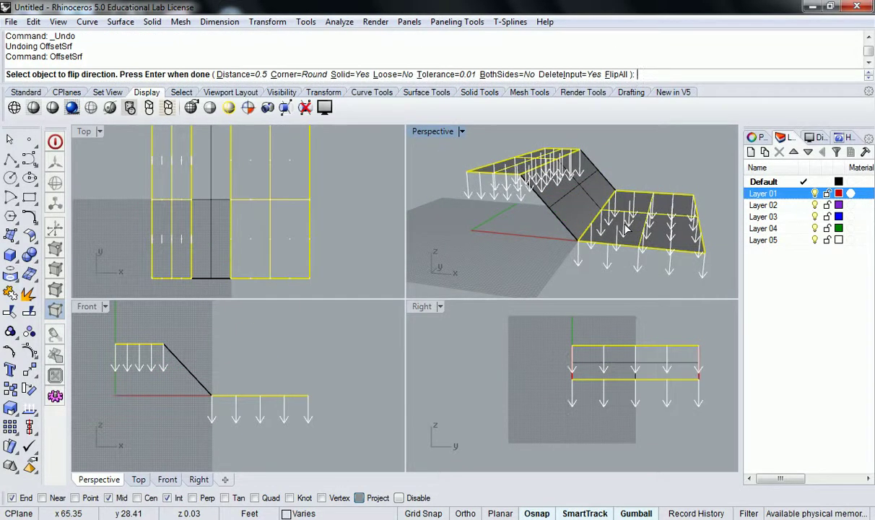
{"action": "left_click", "coordinate": [248, 75]}
{"action": "type", "text": "1"}
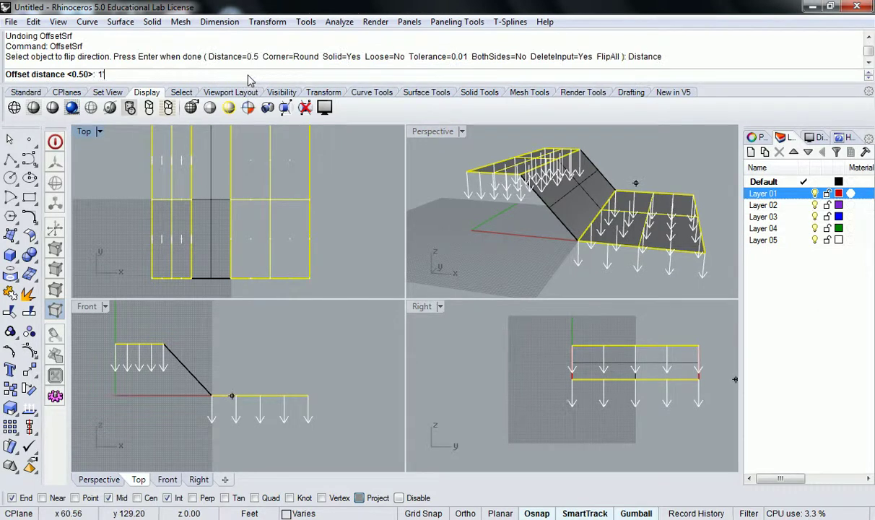
{"action": "type", "text": "'"}
{"action": "key", "text": "Return"}
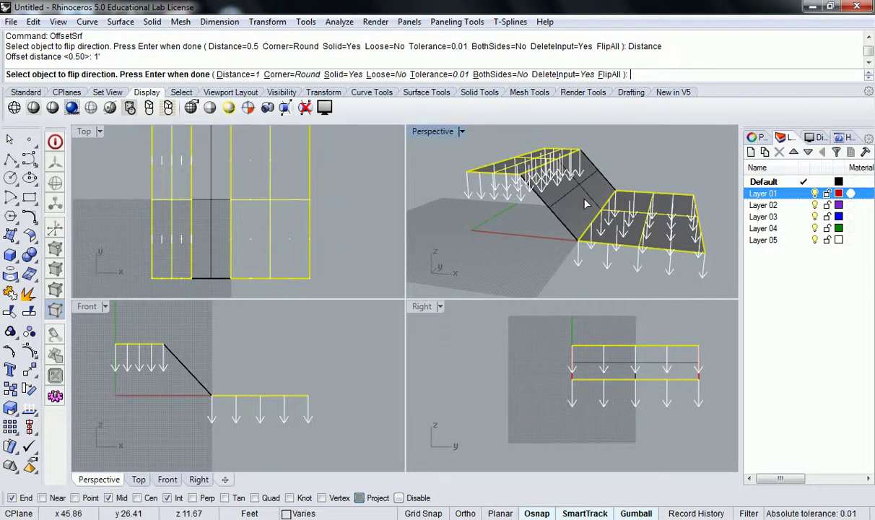
{"action": "key", "text": "Return"}
{"action": "scroll", "coordinate": [600, 239], "scroll_direction": "up", "scroll_amount": 5}
{"action": "key", "text": "Escape"}
Examine how the two thickened flats meet the sloped surface, checking the parts individually in the Perspective view.
{"action": "right_click_drag", "start_coordinate": [596, 258], "coordinate": [498, 217]}
{"action": "left_click", "coordinate": [534, 236]}
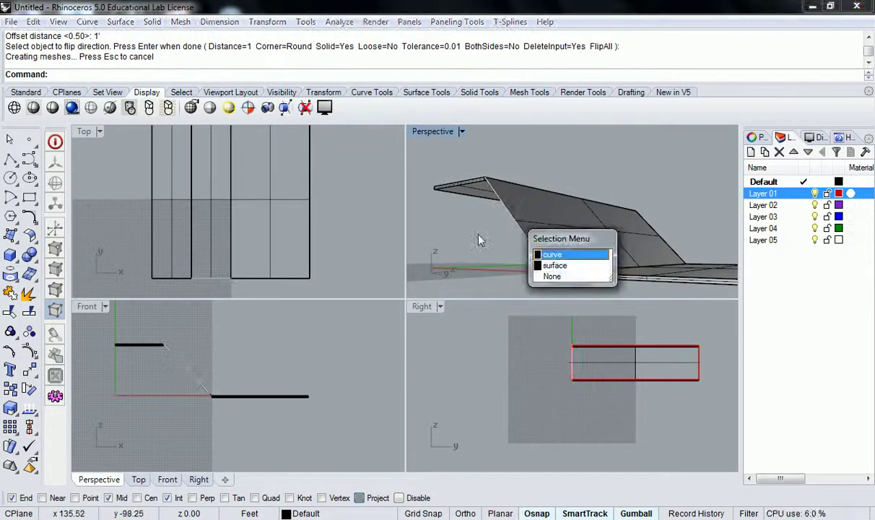
{"action": "left_click", "coordinate": [550, 276]}
{"action": "right_click_drag", "start_coordinate": [541, 278], "coordinate": [523, 254]}
{"action": "left_click", "coordinate": [566, 231]}
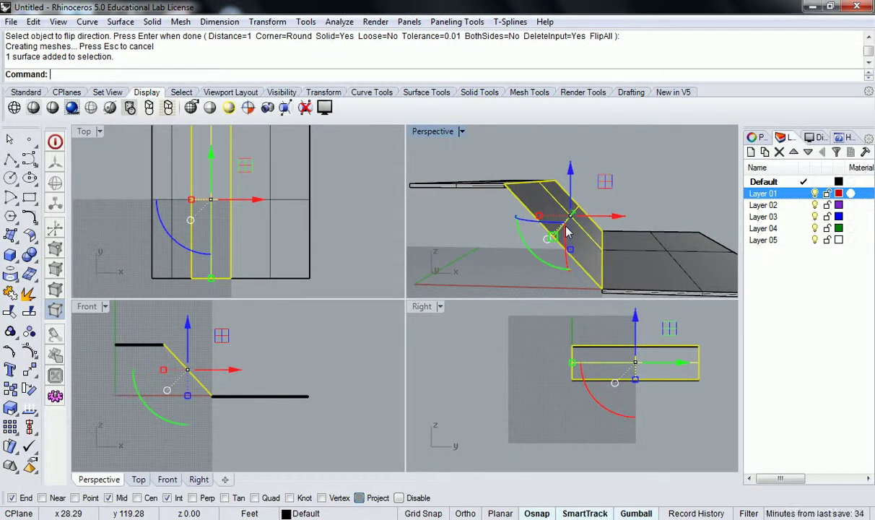
{"action": "right_click_drag", "start_coordinate": [567, 230], "coordinate": [616, 237]}
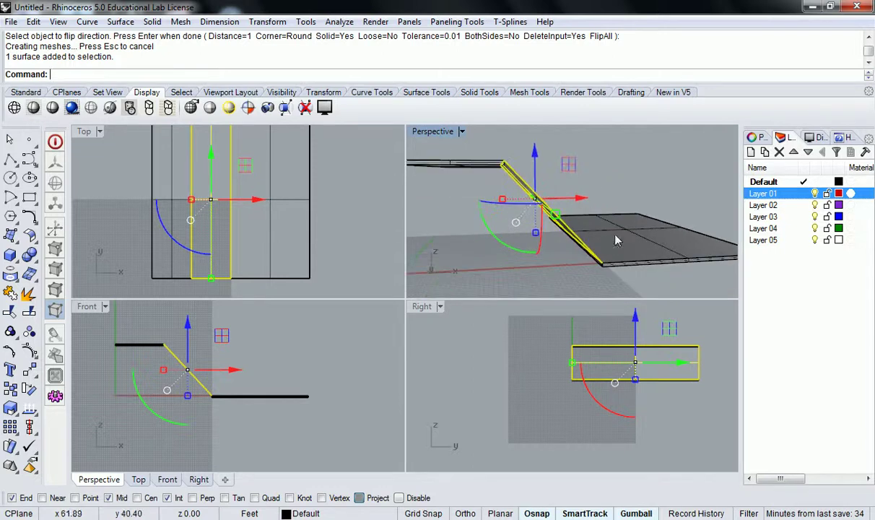
{"action": "left_click", "coordinate": [477, 166]}
{"action": "left_click", "coordinate": [680, 261]}
{"action": "left_click", "coordinate": [695, 190]}
{"action": "right_click_drag", "start_coordinate": [701, 202], "coordinate": [601, 246]}
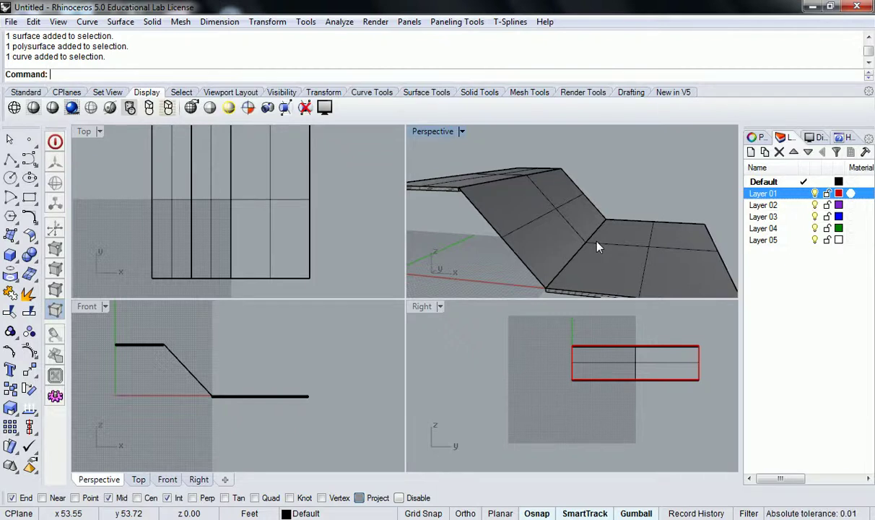
Check the red folded extrusion in the Perspective view by selecting it as one object, and clear the selection.
{"action": "scroll", "coordinate": [639, 248], "scroll_direction": "down", "scroll_amount": 4}
{"action": "right_click_drag", "start_coordinate": [632, 215], "coordinate": [421, 203], "text": "shift"}
{"action": "right_click_drag", "start_coordinate": [634, 197], "coordinate": [619, 216]}
{"action": "right_click_drag", "start_coordinate": [659, 246], "coordinate": [639, 227], "text": "shift"}
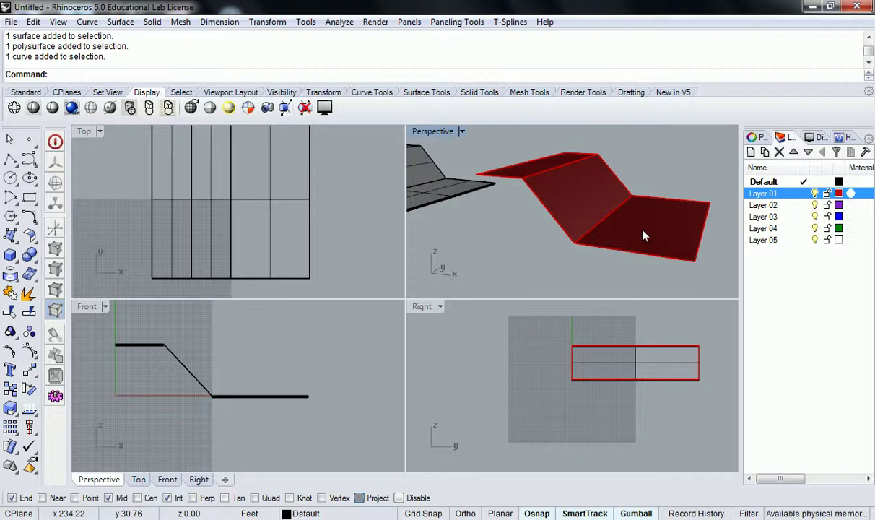
{"action": "left_click", "coordinate": [643, 235]}
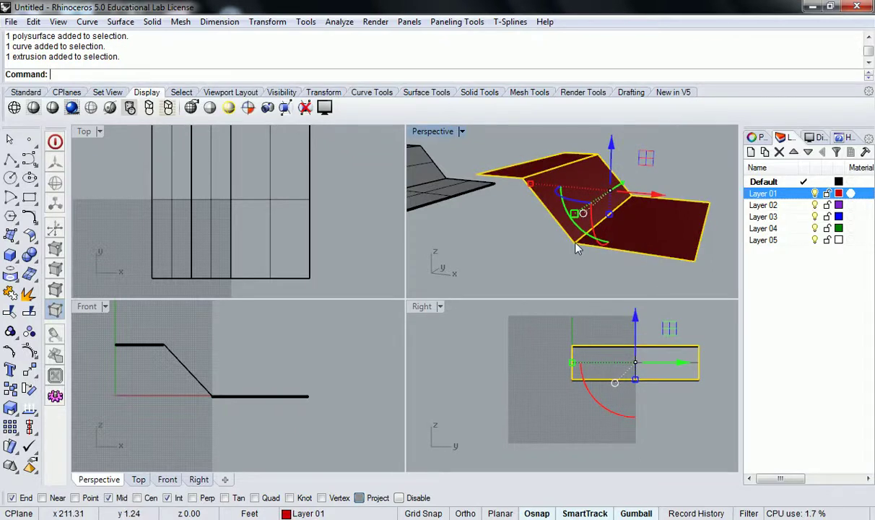
{"action": "key", "text": "Escape"}
{"action": "type", "text": "Offset"}
{"action": "key", "text": "Return"}
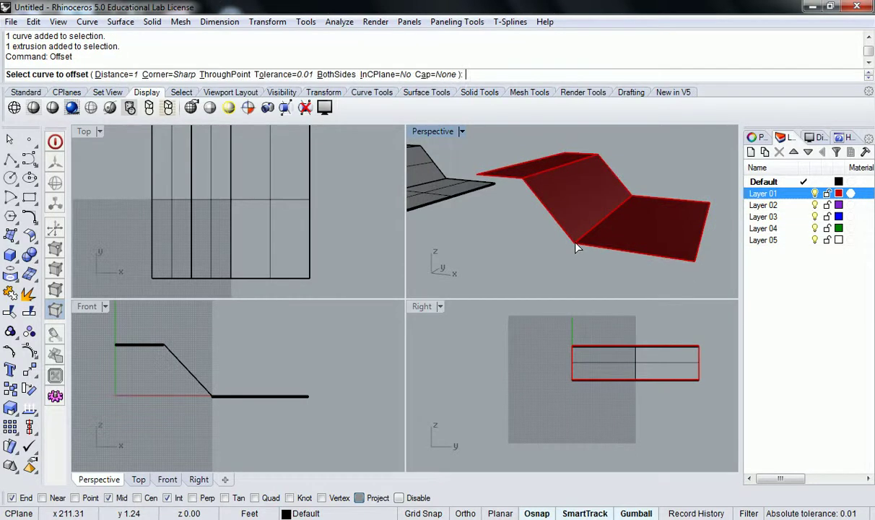
{"action": "key", "text": "Escape"}
Offset the red extrusion toward its underside as a solid with OffsetSrf, using distance 1 and round corners.
{"action": "type", "text": "Offs"}
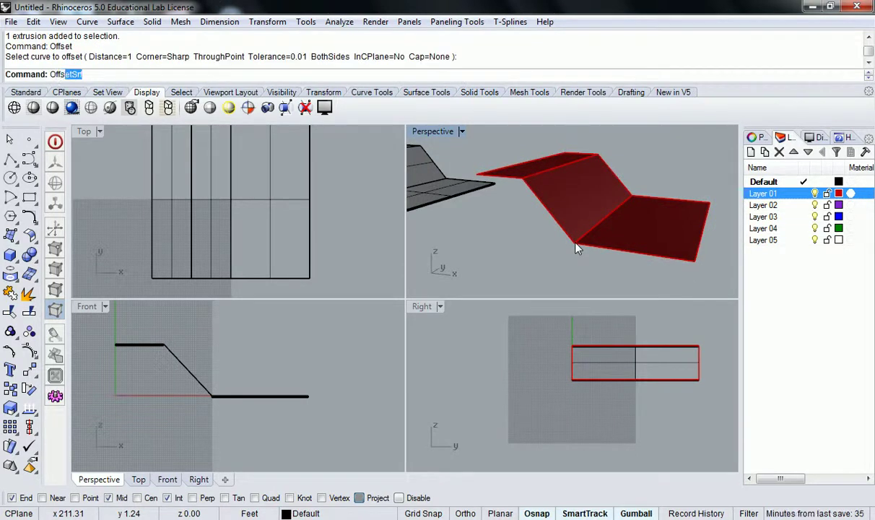
{"action": "type", "text": "etSrf"}
{"action": "key", "text": "Return"}
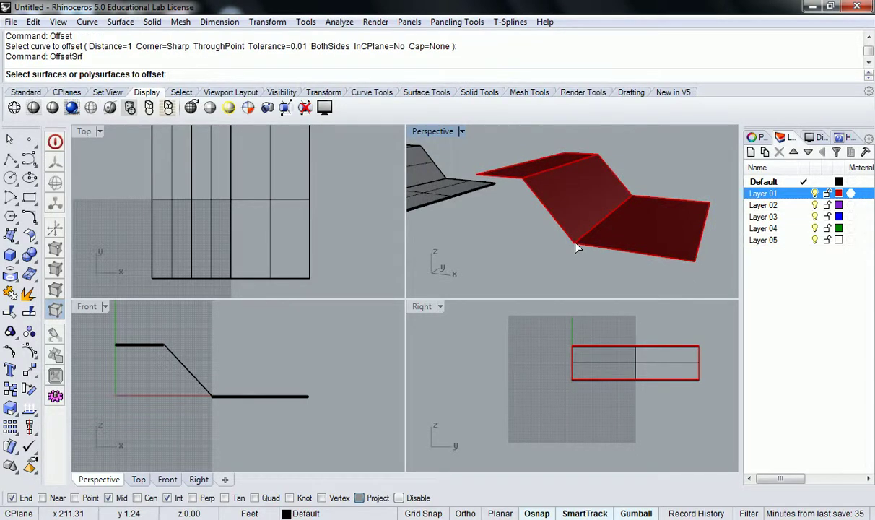
{"action": "left_click", "coordinate": [625, 230]}
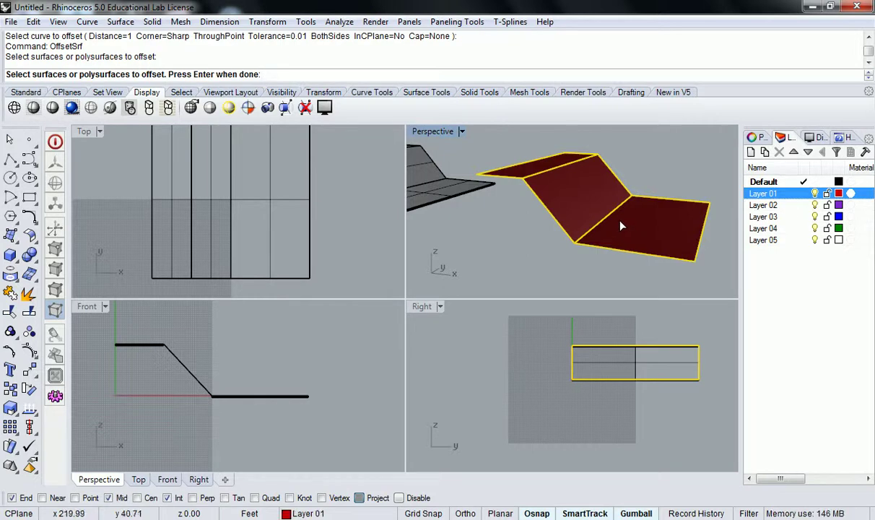
{"action": "key", "text": "Return"}
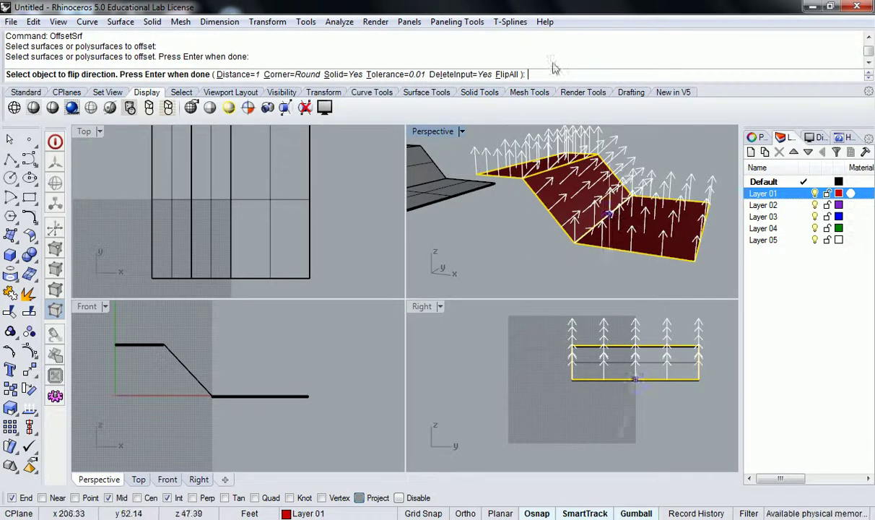
{"action": "left_click", "coordinate": [507, 75]}
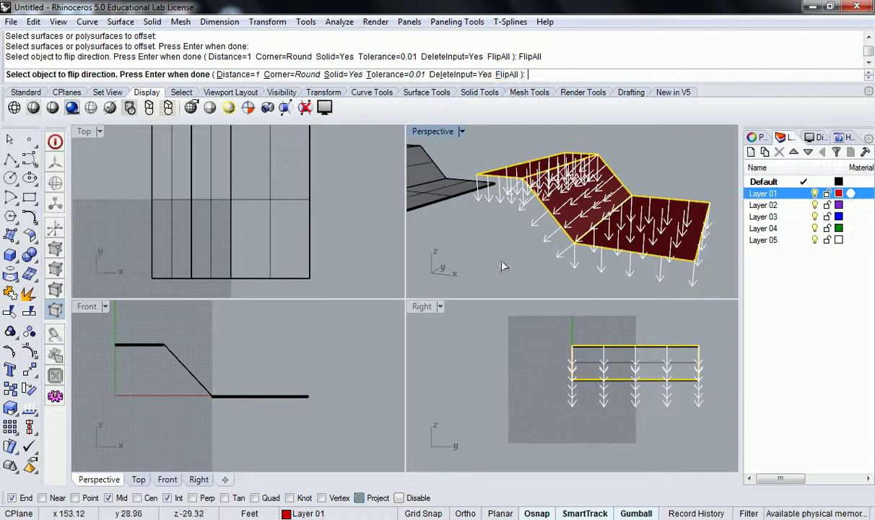
{"action": "key", "text": "Return"}
Inspect the offset corner at the red form's lower fold and undo the offset.
{"action": "right_click_drag", "start_coordinate": [508, 256], "coordinate": [628, 233]}
{"action": "scroll", "coordinate": [613, 233], "scroll_direction": "up", "scroll_amount": 6}
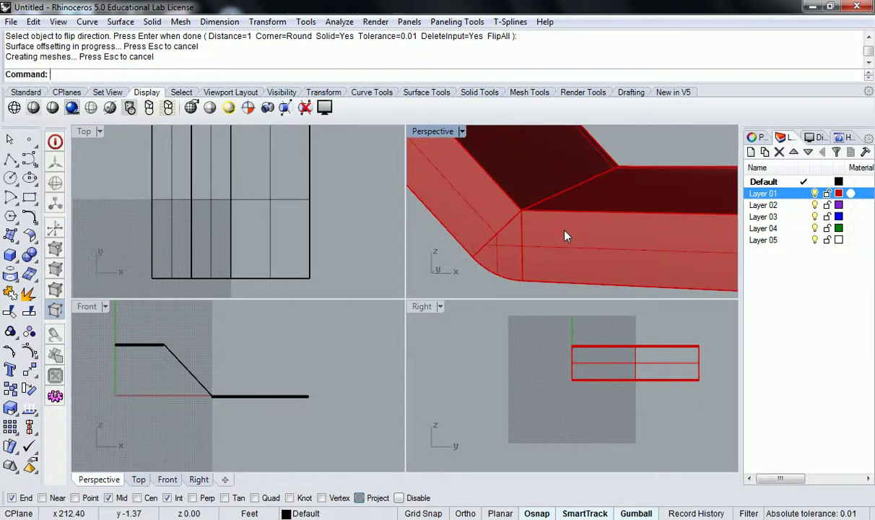
{"action": "right_click_drag", "start_coordinate": [578, 244], "coordinate": [576, 210]}
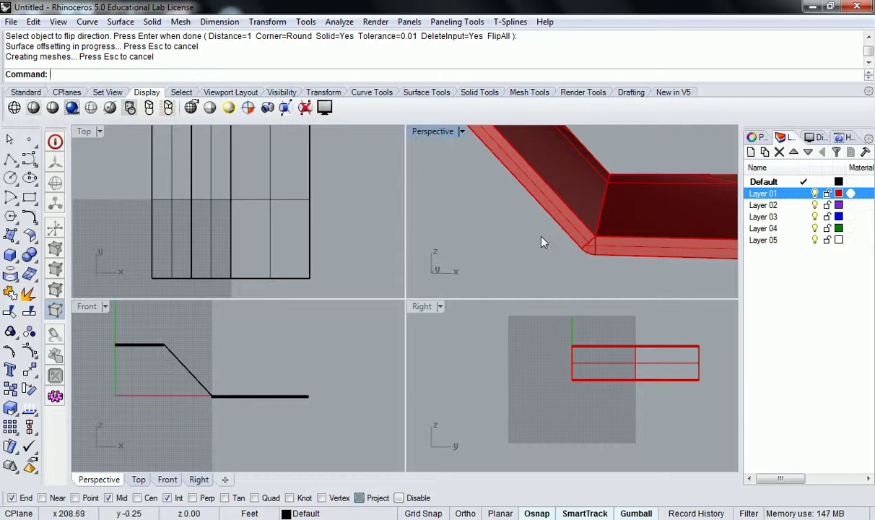
{"action": "key", "text": "ctrl+z"}
Offset the red extrusion toward its underside as a solid, using distance 1 with the corner option set to Sharp.
{"action": "type", "text": "OffsetSrf"}
{"action": "key", "text": "Return"}
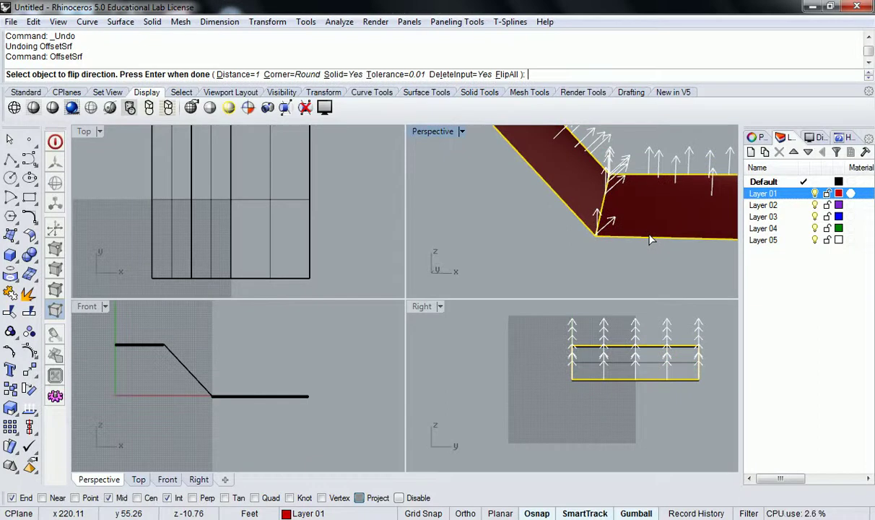
{"action": "left_click", "coordinate": [290, 74]}
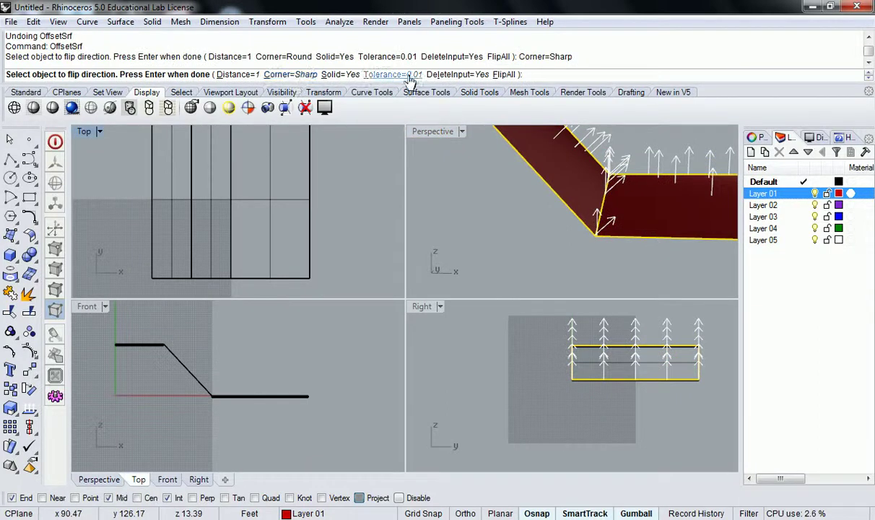
{"action": "left_click", "coordinate": [505, 75]}
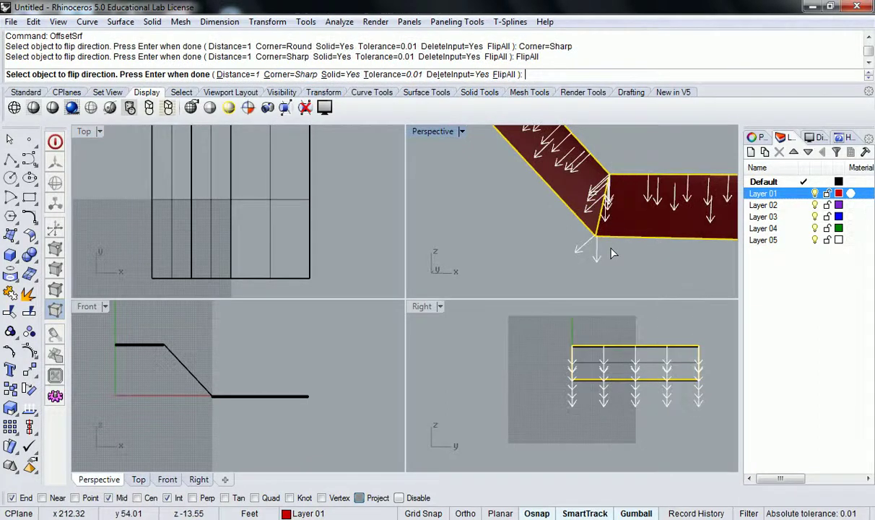
{"action": "key", "text": "Return"}
Examine the red solid's sharp corners at both folds in the Perspective and Front views.
{"action": "right_click_drag", "start_coordinate": [634, 241], "coordinate": [612, 259]}
{"action": "right_click_drag", "start_coordinate": [613, 260], "coordinate": [610, 267]}
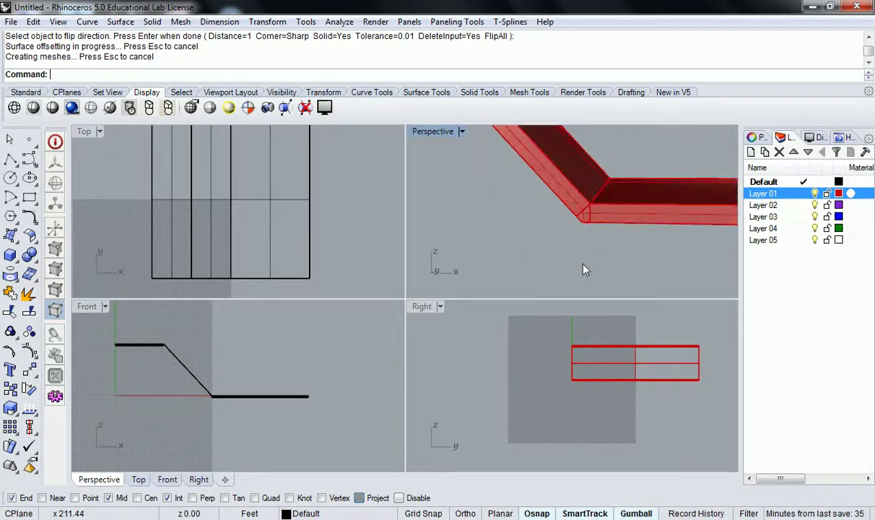
{"action": "left_click", "coordinate": [312, 371]}
{"action": "right_click_drag", "start_coordinate": [355, 347], "coordinate": [176, 348]}
{"action": "scroll", "coordinate": [359, 387], "scroll_direction": "up", "scroll_amount": 16}
{"action": "right_click_drag", "start_coordinate": [353, 392], "coordinate": [237, 410]}
{"action": "scroll", "coordinate": [222, 360], "scroll_direction": "down", "scroll_amount": 1}
{"action": "scroll", "coordinate": [225, 398], "scroll_direction": "up", "scroll_amount": 4}
{"action": "right_click_drag", "start_coordinate": [151, 319], "coordinate": [294, 384]}
{"action": "right_click_drag", "start_coordinate": [186, 307], "coordinate": [287, 397]}
{"action": "right_click_drag", "start_coordinate": [199, 322], "coordinate": [273, 390]}
{"action": "mouse_move", "coordinate": [216, 371]}
{"action": "right_mouse_down"}
{"action": "mouse_move", "coordinate": [277, 389]}
{"action": "mouse_move", "coordinate": [320, 383]}
{"action": "mouse_move", "coordinate": [321, 368]}
{"action": "right_mouse_up"}
{"action": "right_click_drag", "start_coordinate": [172, 370], "coordinate": [305, 352]}
{"action": "middle_click", "coordinate": [259, 336]}
Compare the red solid with the separately built black version, focusing on the unthickened sloped surface in the Perspective view.
{"action": "right_click_drag", "start_coordinate": [552, 216], "coordinate": [620, 235]}
{"action": "right_click_drag", "start_coordinate": [466, 224], "coordinate": [560, 230]}
{"action": "right_click_drag", "start_coordinate": [629, 221], "coordinate": [583, 228]}
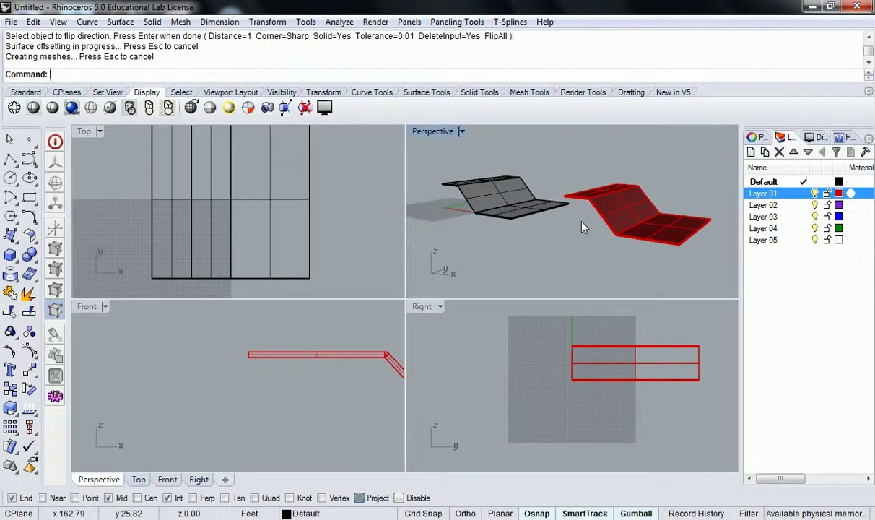
{"action": "mouse_move", "coordinate": [583, 227]}
{"action": "right_mouse_down"}
{"action": "mouse_move", "coordinate": [490, 226]}
{"action": "mouse_move", "coordinate": [571, 216]}
{"action": "right_mouse_up"}
{"action": "scroll", "coordinate": [574, 205], "scroll_direction": "up", "scroll_amount": 7}
{"action": "right_click_drag", "start_coordinate": [580, 255], "coordinate": [584, 246]}
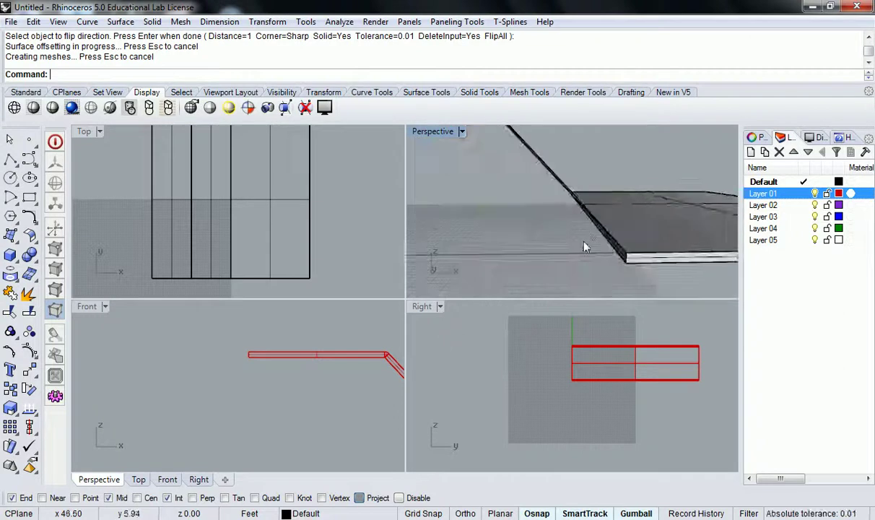
{"action": "scroll", "coordinate": [584, 246], "scroll_direction": "down", "scroll_amount": 4}
{"action": "right_click_drag", "start_coordinate": [571, 209], "coordinate": [573, 208]}
Offset the black sloped surface toward its underside as a solid with OffsetSrf, using distance 1 and flipped direction.
{"action": "left_click", "coordinate": [556, 209]}
{"action": "type", "text": "Offse"}
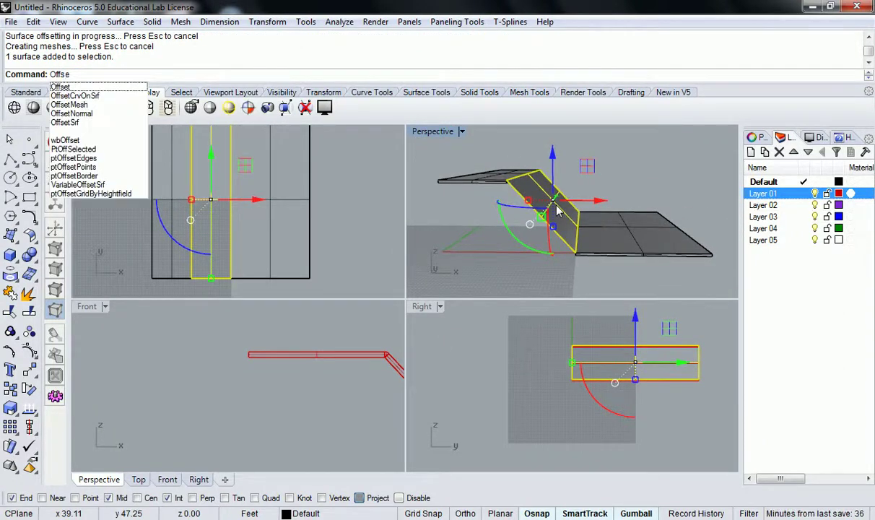
{"action": "type", "text": "tSrf"}
{"action": "key", "text": "Return"}
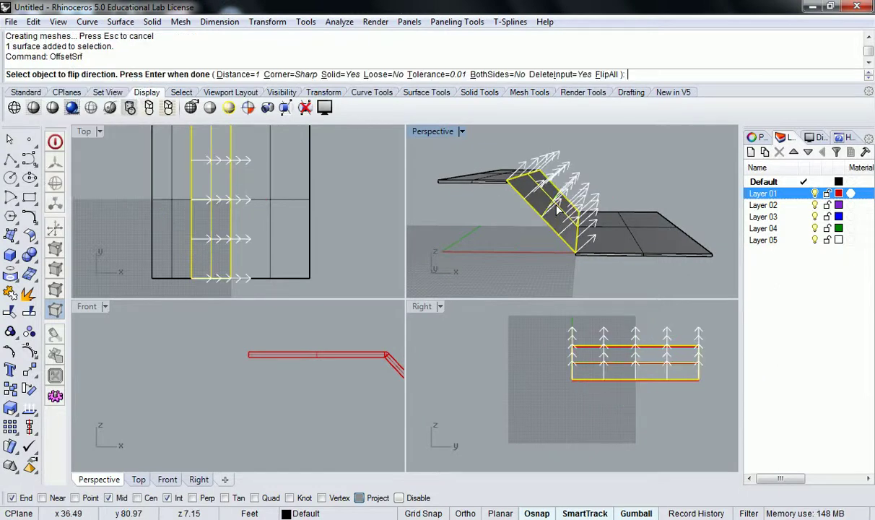
{"action": "left_click", "coordinate": [605, 75]}
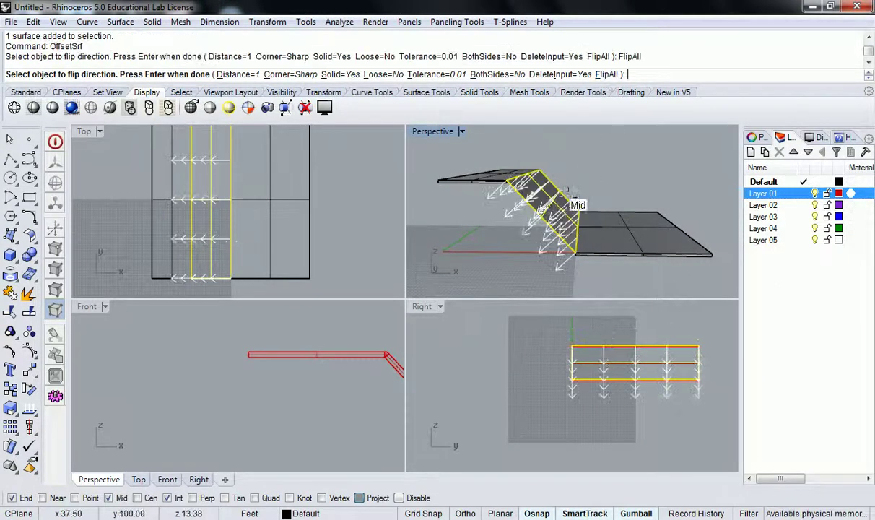
{"action": "key", "text": "Return"}
Inspect how the sloped solid meets the flat slabs at the folds, and undo the sloped surface's offset.
{"action": "scroll", "coordinate": [556, 191], "scroll_direction": "up", "scroll_amount": 5}
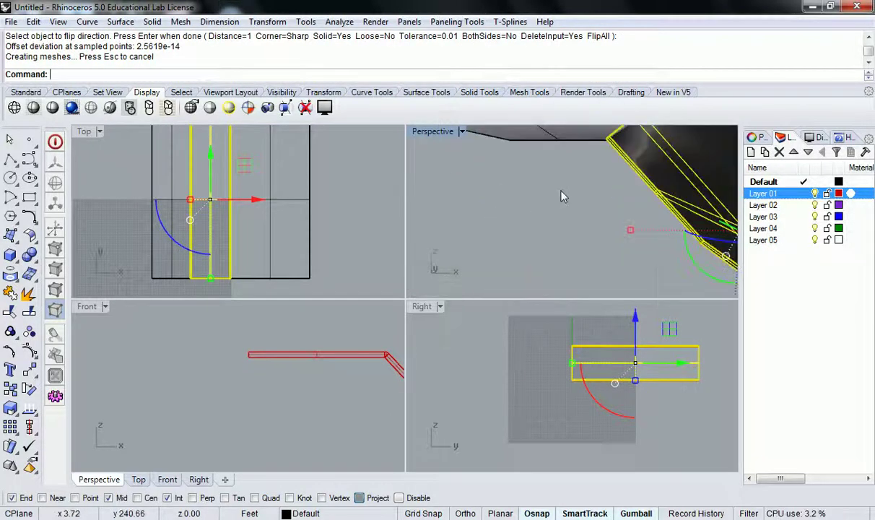
{"action": "scroll", "coordinate": [568, 198], "scroll_direction": "down", "scroll_amount": 5}
{"action": "right_click_drag", "start_coordinate": [635, 199], "coordinate": [636, 219], "text": "shift"}
{"action": "scroll", "coordinate": [597, 228], "scroll_direction": "up", "scroll_amount": 4}
{"action": "scroll", "coordinate": [620, 215], "scroll_direction": "down", "scroll_amount": 4}
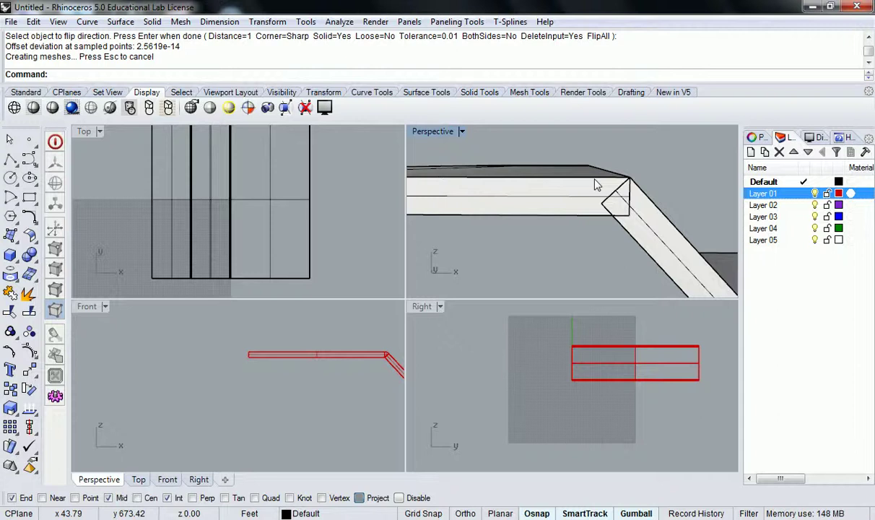
{"action": "right_click_drag", "start_coordinate": [599, 184], "coordinate": [609, 234]}
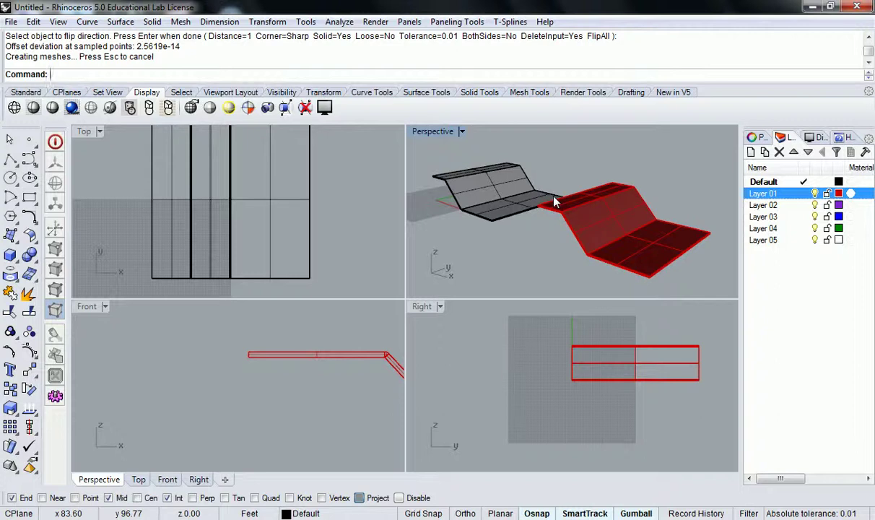
{"action": "scroll", "coordinate": [500, 195], "scroll_direction": "up", "scroll_amount": 2}
{"action": "key", "text": "ctrl+z"}
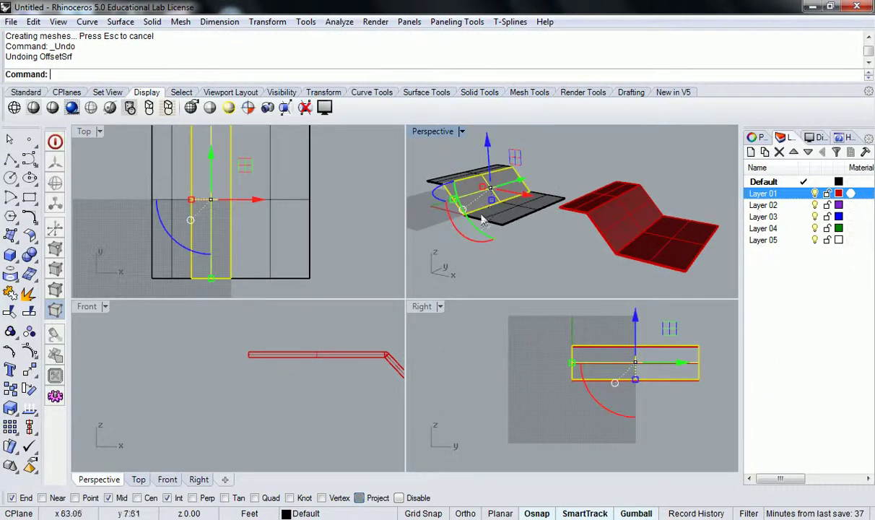
Examine the separately built black surfaces at the folds in the Perspective view, then clear the selection and bring the red solid into view.
{"action": "right_click_drag", "start_coordinate": [489, 209], "coordinate": [540, 230], "text": "shift"}
{"action": "scroll", "coordinate": [505, 197], "scroll_direction": "up", "scroll_amount": 6}
{"action": "left_click", "coordinate": [494, 192]}
{"action": "left_click", "coordinate": [592, 230]}
{"action": "left_click", "coordinate": [540, 257]}
{"action": "scroll", "coordinate": [539, 257], "scroll_direction": "down", "scroll_amount": 7}
{"action": "right_click_drag", "start_coordinate": [699, 264], "coordinate": [615, 230], "text": "shift"}
{"action": "scroll", "coordinate": [604, 244], "scroll_direction": "down", "scroll_amount": 3}
{"action": "scroll", "coordinate": [613, 232], "scroll_direction": "down", "scroll_amount": 4}
{"action": "scroll", "coordinate": [626, 232], "scroll_direction": "up", "scroll_amount": 4}
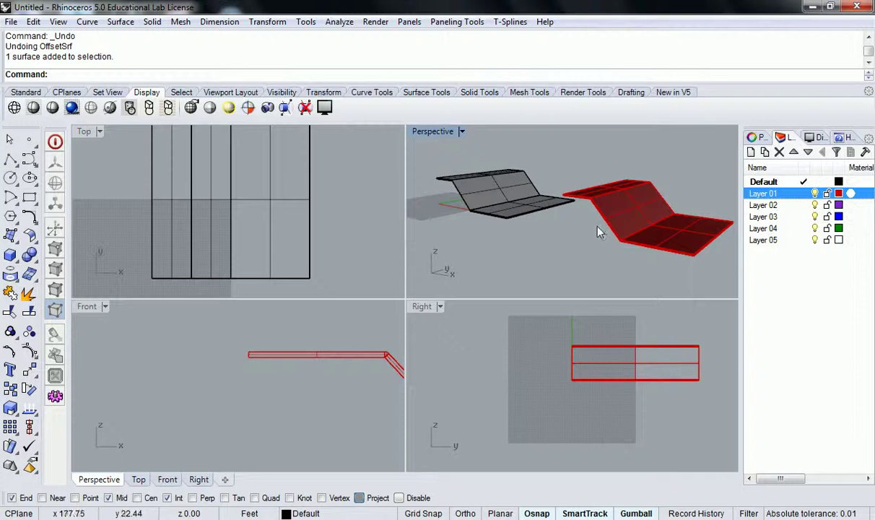
Inspect the red solid's lower fold corner up close and view it alongside the black version in Perspective.
{"action": "scroll", "coordinate": [646, 246], "scroll_direction": "up", "scroll_amount": 12}
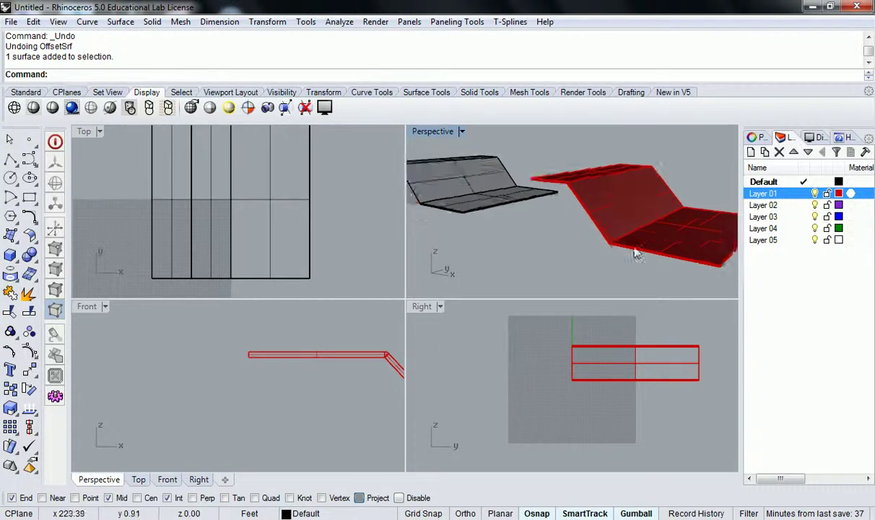
{"action": "right_click_drag", "start_coordinate": [473, 253], "coordinate": [503, 265], "text": "shift"}
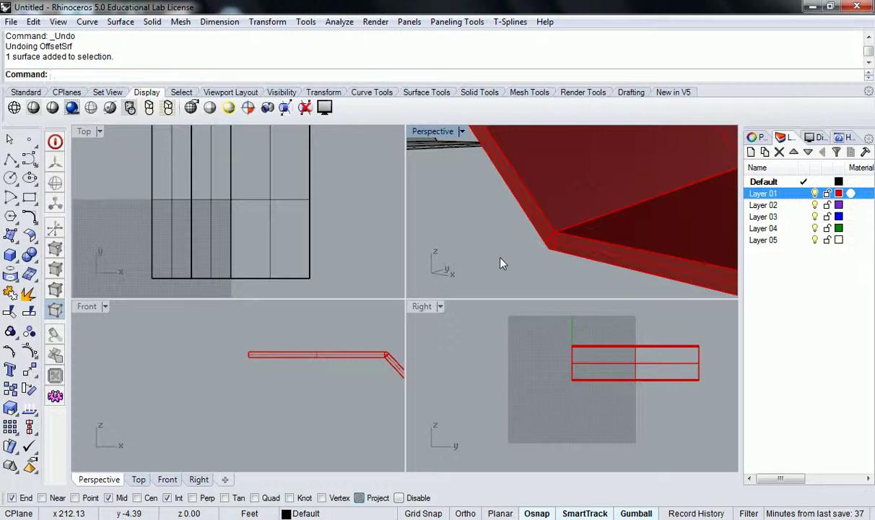
{"action": "right_click_drag", "start_coordinate": [503, 264], "coordinate": [627, 247]}
{"action": "scroll", "coordinate": [620, 246], "scroll_direction": "up", "scroll_amount": 3}
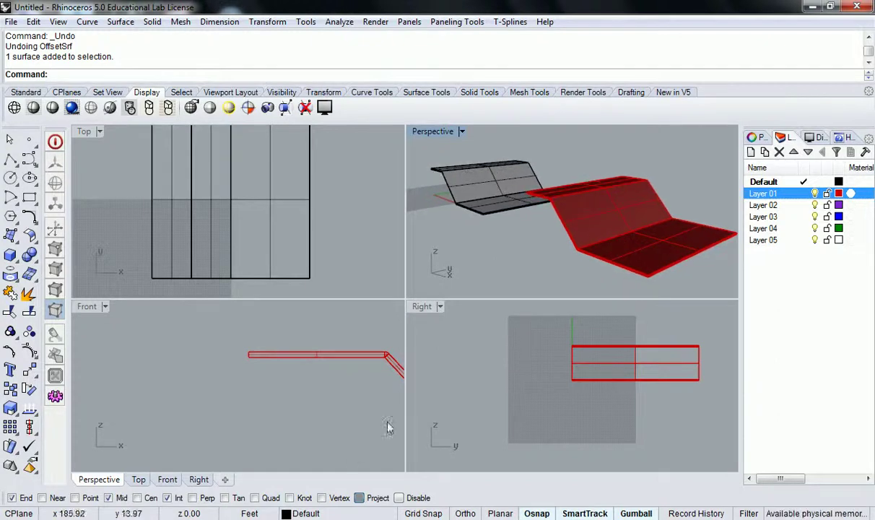
{"action": "left_click", "coordinate": [812, 8]}
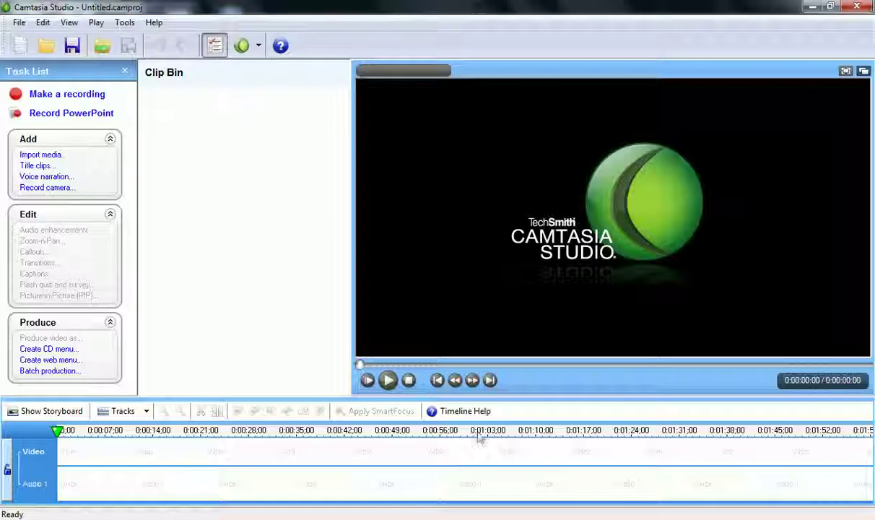
{"action": "left_click", "coordinate": [812, 7]}
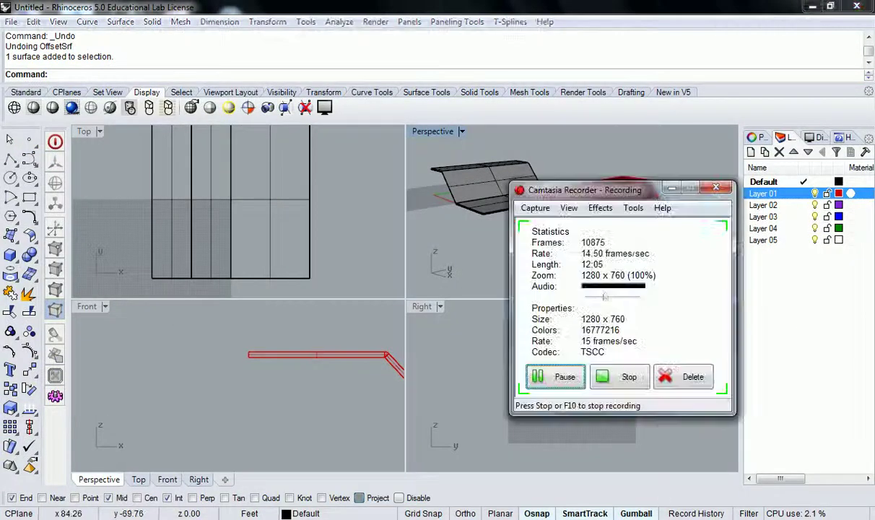